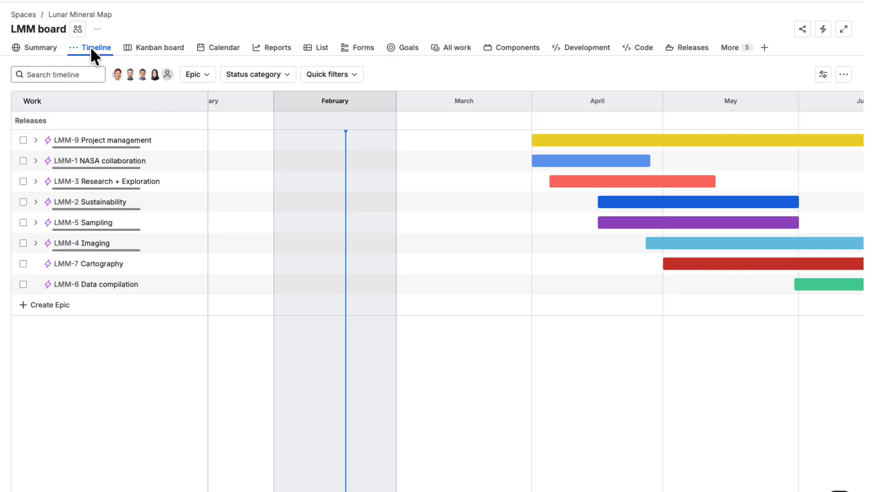
# - Review the Lunar Mineral Map epics scheduled from April through June on the board timeline
pyautogui.hscroll(5, 285, 196)
pyautogui.hscroll(1, 284, 197)
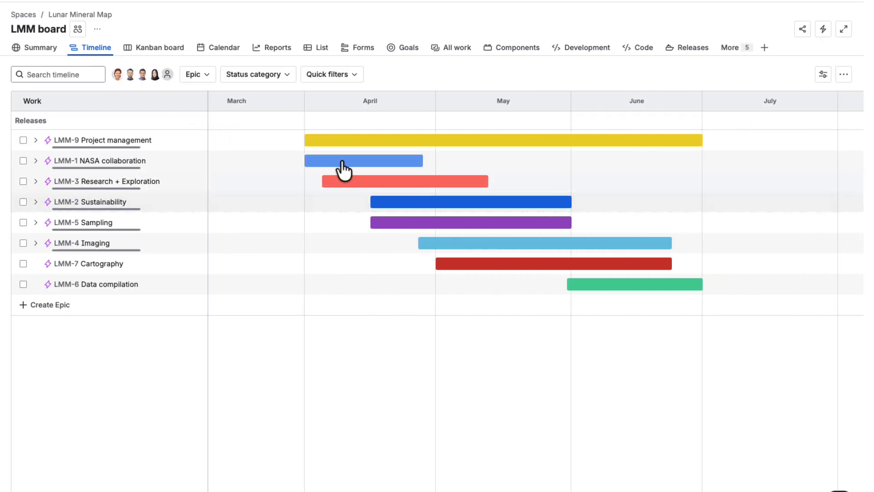
pyautogui.moveTo(357, 141)
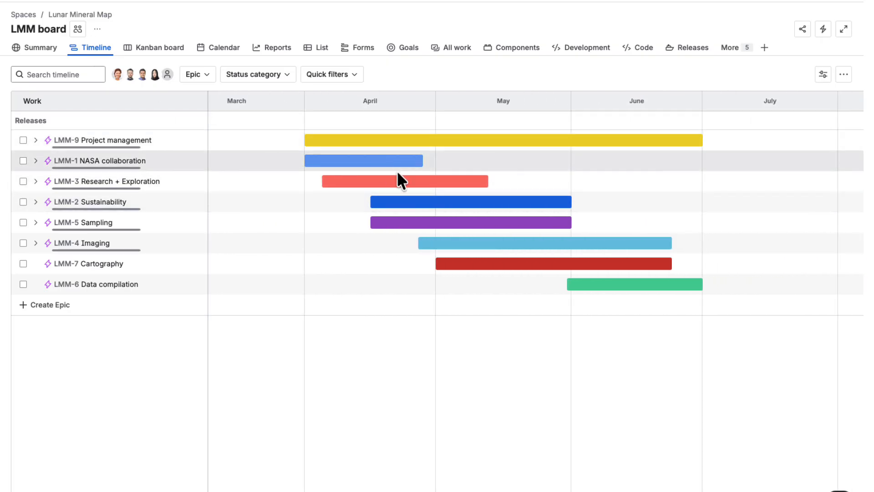
pyautogui.moveTo(451, 211)
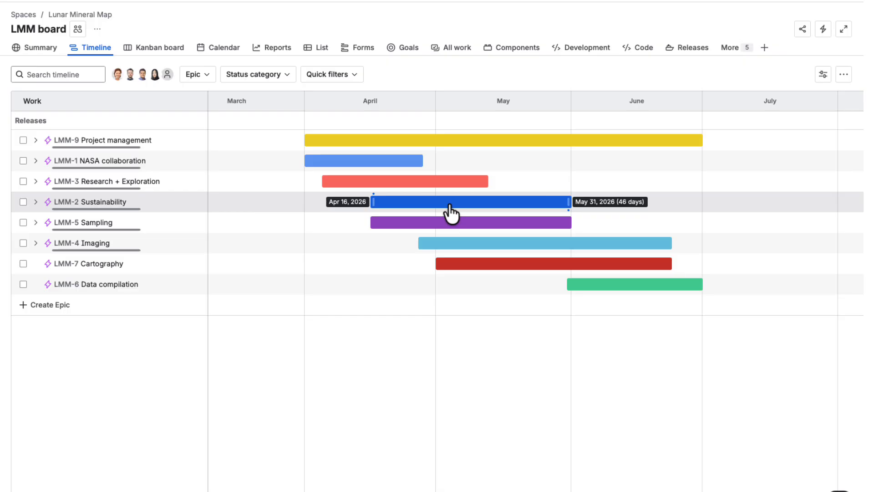
pyautogui.moveTo(458, 225)
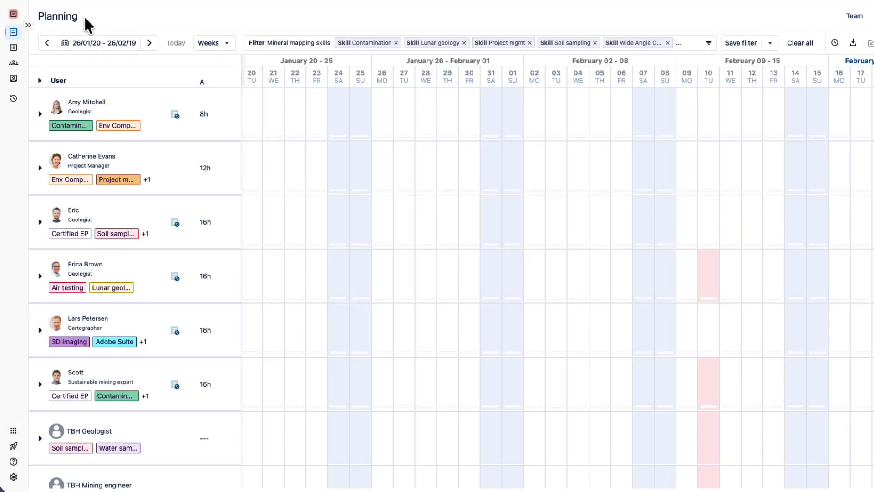
# - Set the planning view's date range to the next quarter, 2026/04/01 to 2026/06/30
pyautogui.click(93, 46)
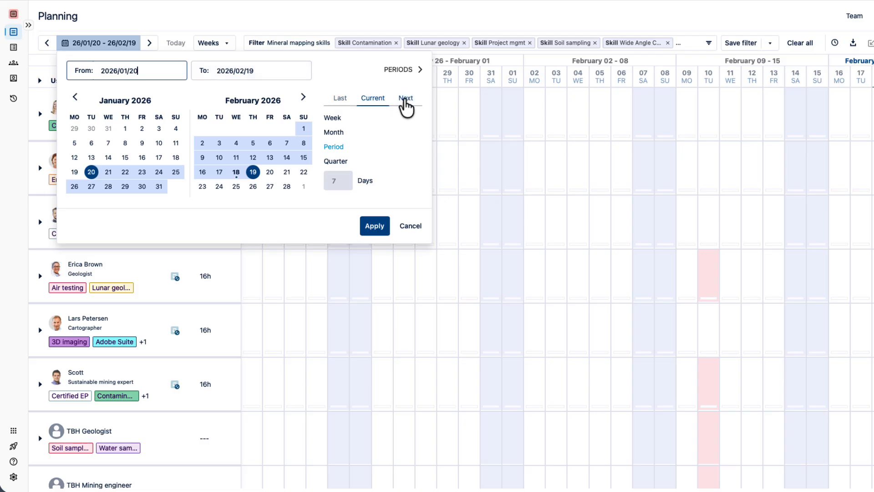
pyautogui.click(405, 100)
pyautogui.click(335, 162)
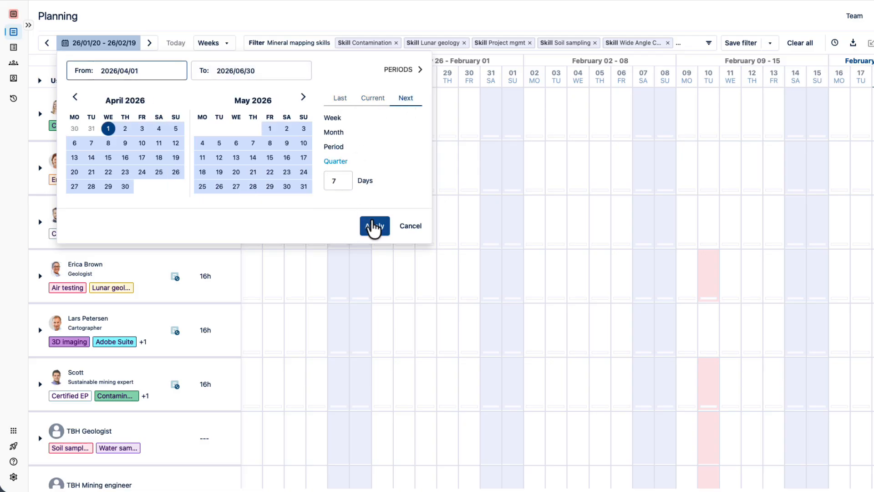
pyautogui.click(375, 226)
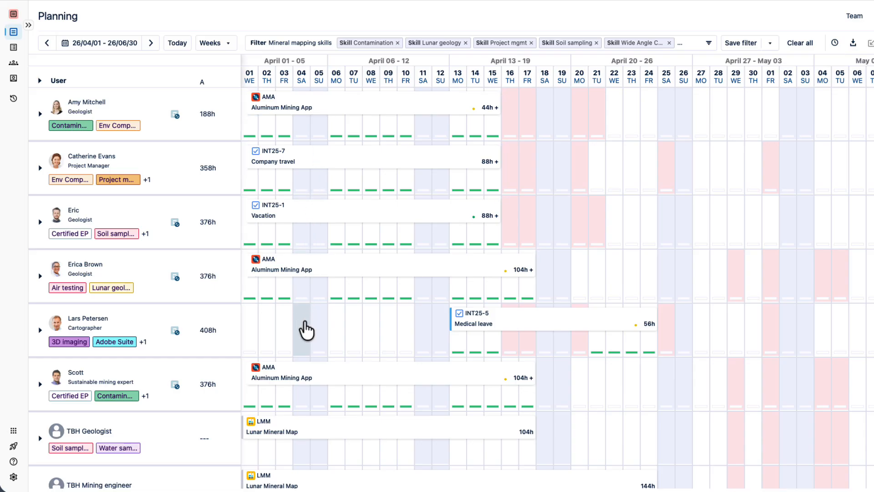
# - Examine the team members' and placeholder roles' existing plans and free days across the April to June quarter
pyautogui.scroll(-5, 303, 380)
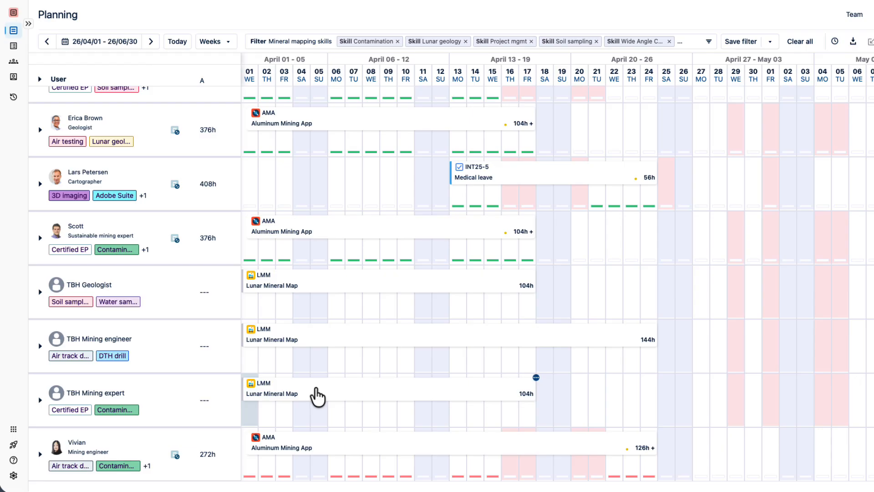
pyautogui.moveTo(316, 389)
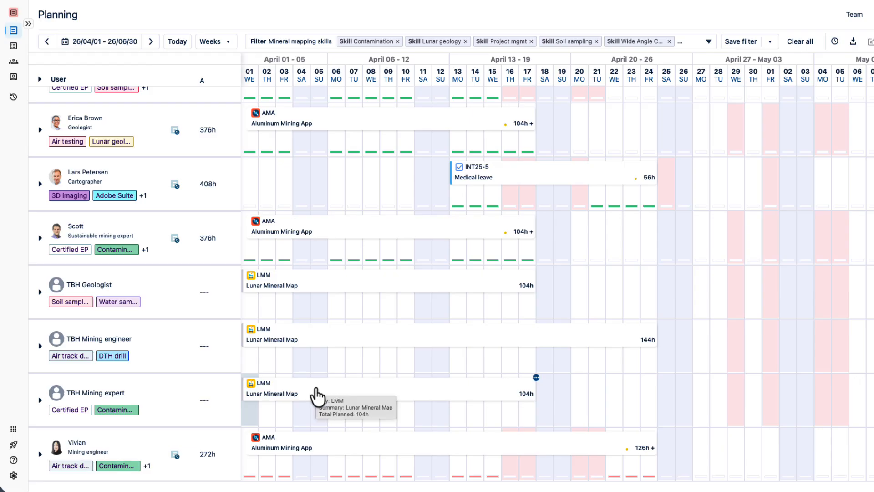
pyautogui.hscroll(5, 729, 343)
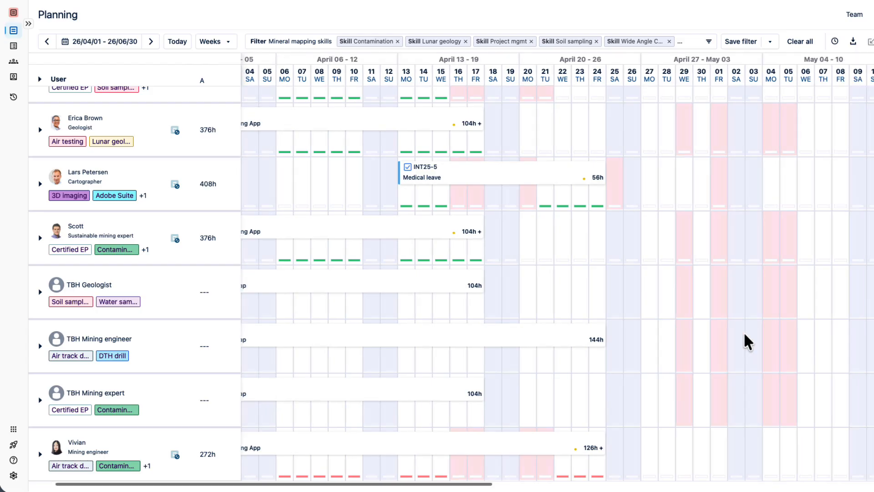
pyautogui.hscroll(15, 746, 342)
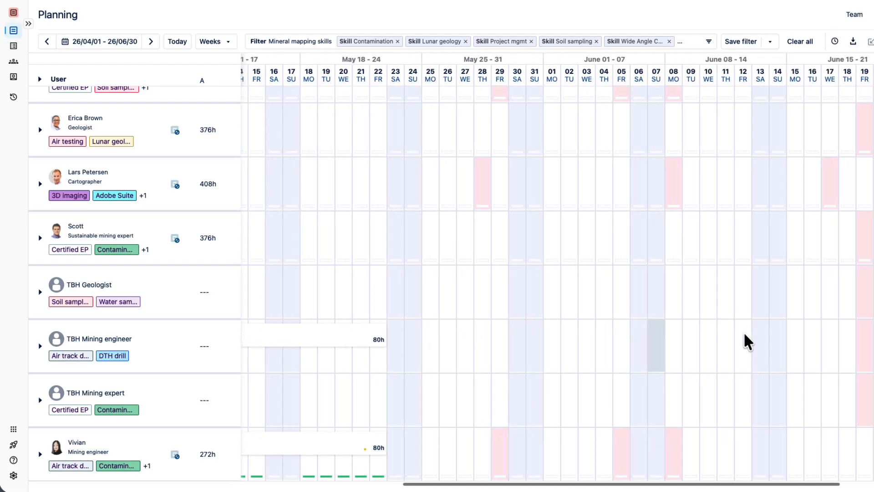
pyautogui.hscroll(-7, 746, 342)
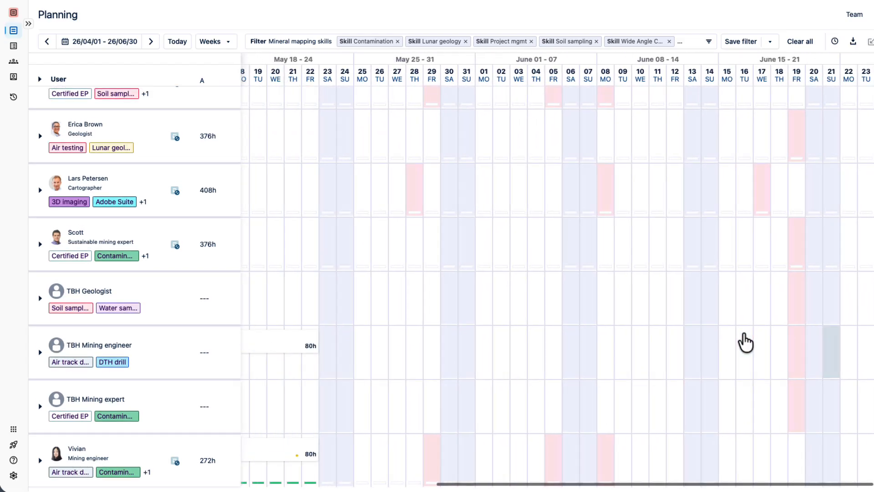
pyautogui.hscroll(-15, 746, 342)
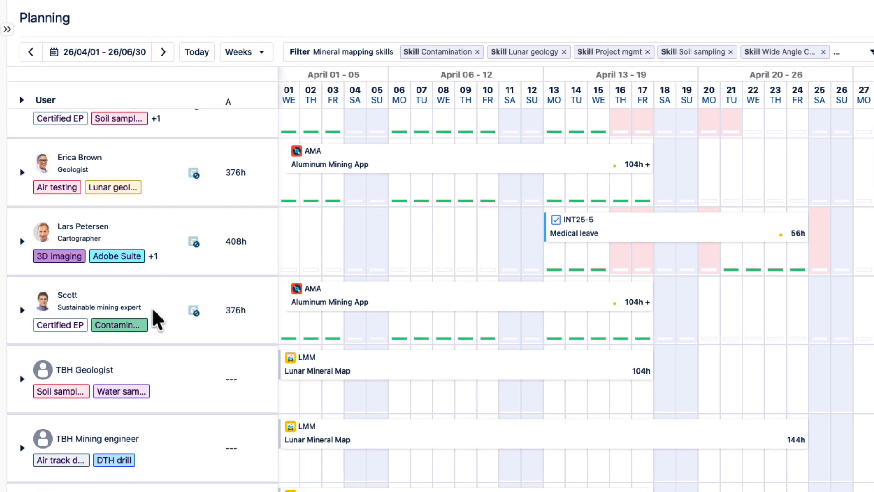
# - Start a time plan for the sustainable mining expert on April 20, with the LMM: Lunar Mineral Map project as plan item
pyautogui.moveTo(654, 324)
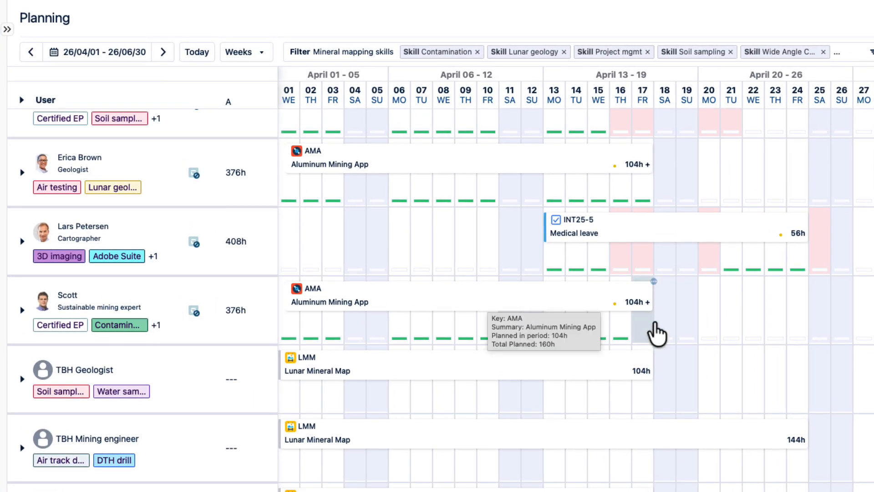
pyautogui.click(709, 309)
pyautogui.click(688, 95)
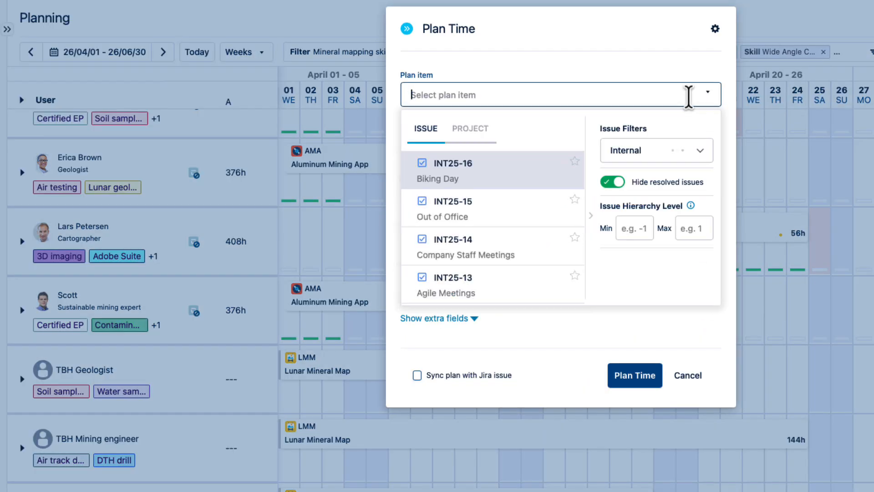
pyautogui.click(471, 132)
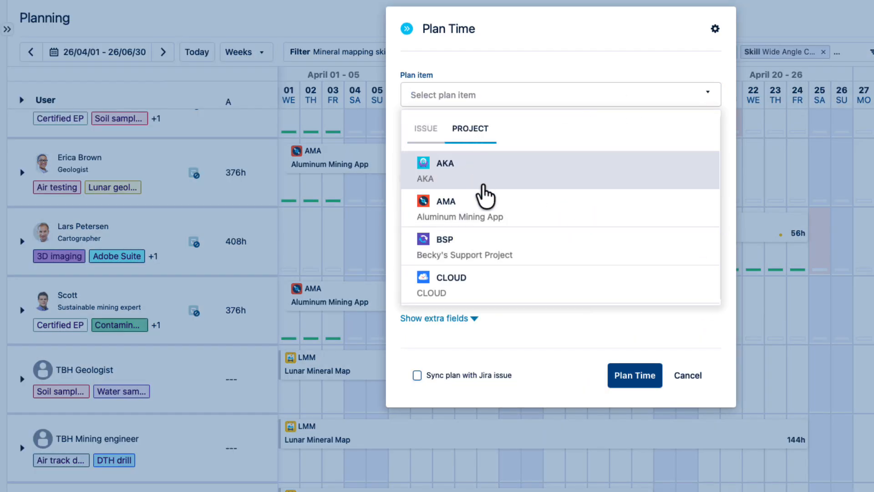
pyautogui.scroll(-15, 478, 264)
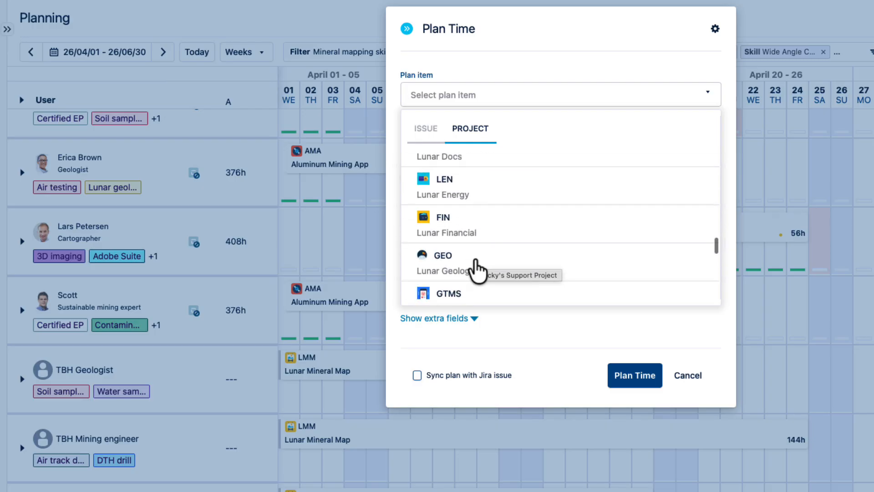
pyautogui.scroll(-3, 476, 267)
pyautogui.click(473, 255)
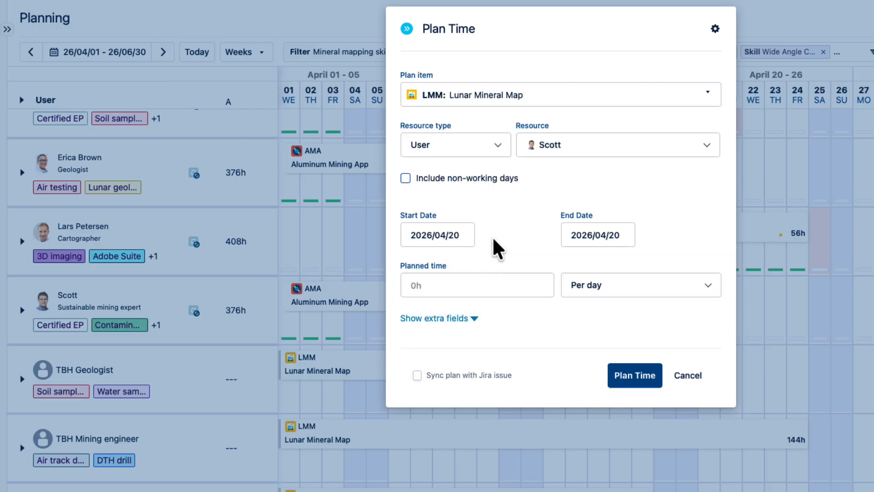
# - Set the mining expert's plan to end on 2026/06/30 with 8h planned per day, and save it
pyautogui.click(621, 235)
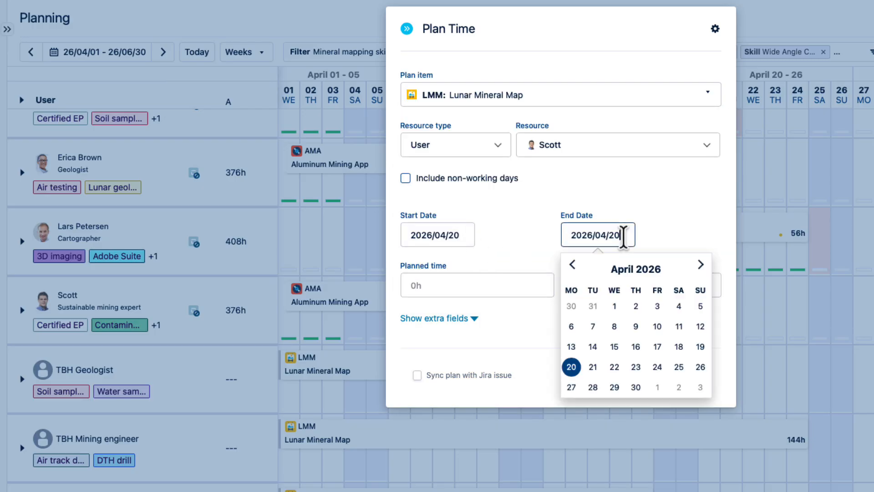
pyautogui.click(701, 265)
pyautogui.click(700, 265)
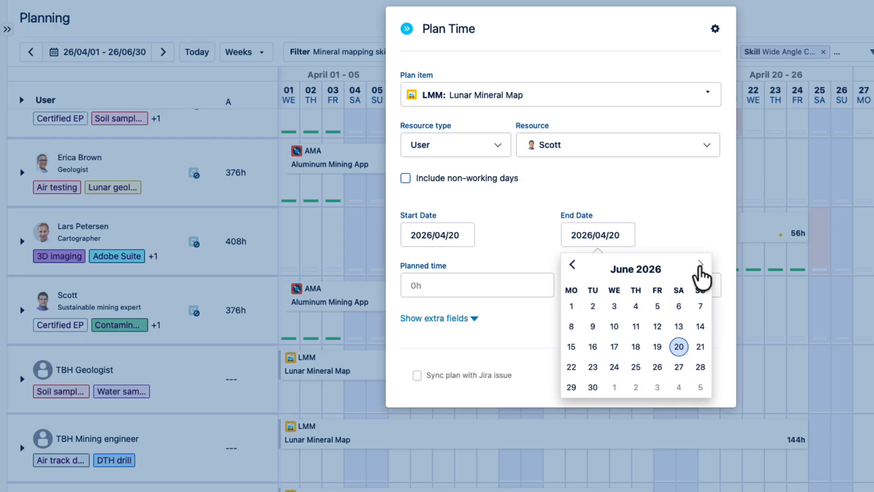
pyautogui.click(591, 388)
pyautogui.click(420, 284)
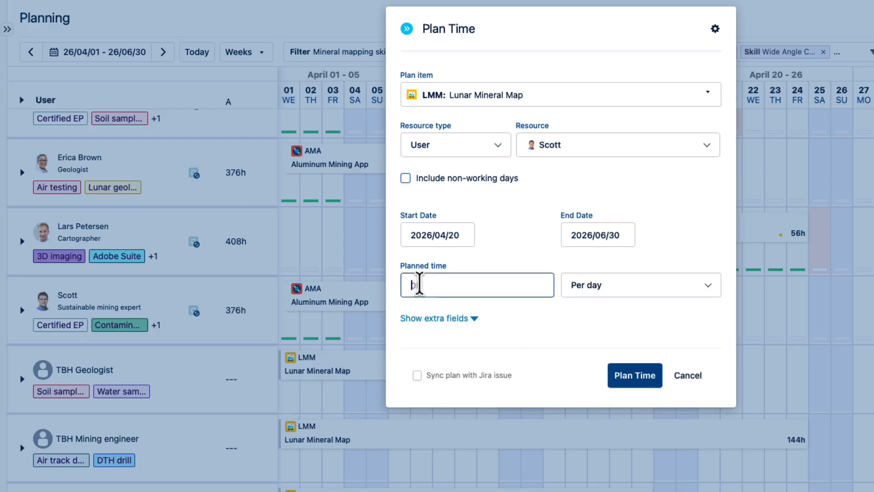
pyautogui.write('8h')
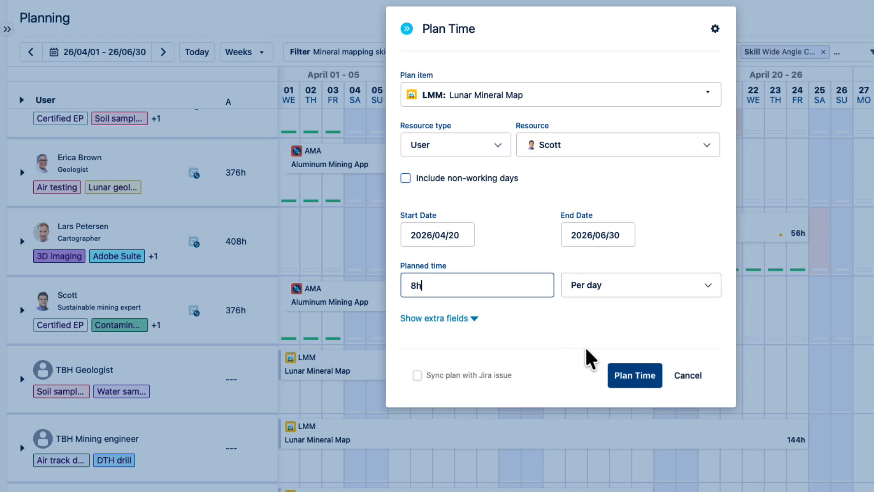
pyautogui.click(631, 375)
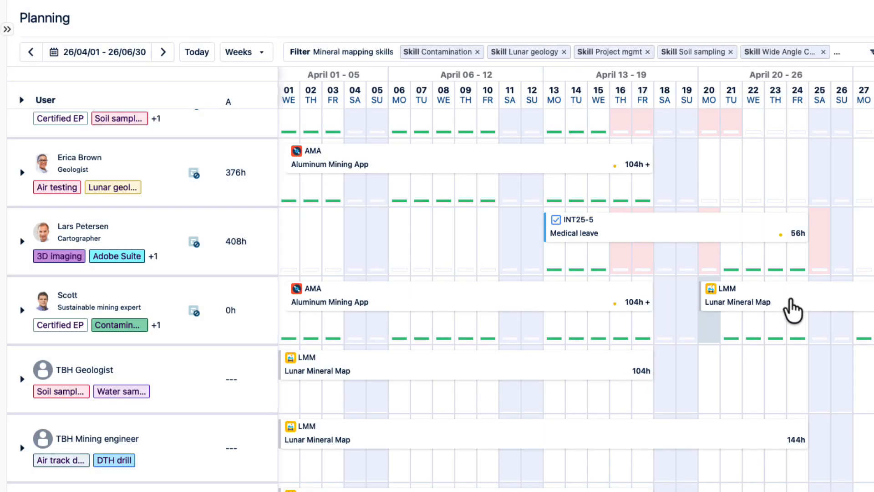
pyautogui.moveTo(793, 301)
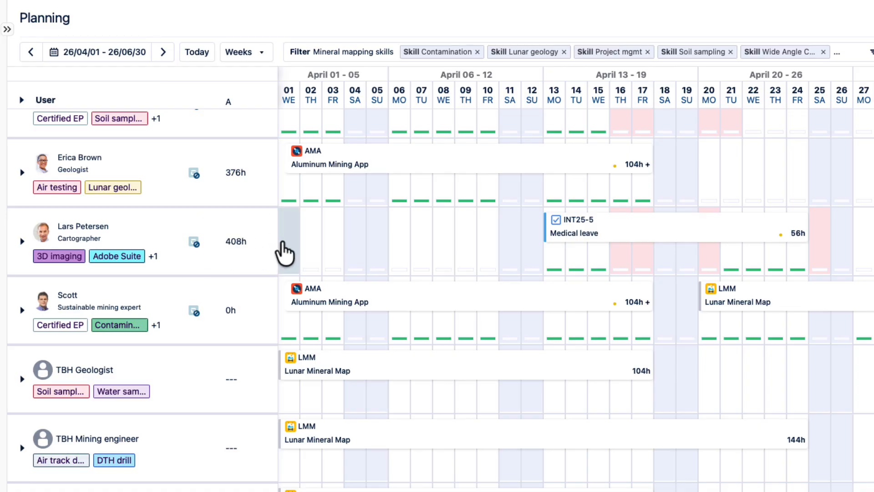
# - Plan 8h per day on the LMM: Lunar Mineral Map project for the cartographer from 2026/04/01 to 2026/04/10
pyautogui.moveTo(284, 253); pyautogui.dragTo(484, 249)
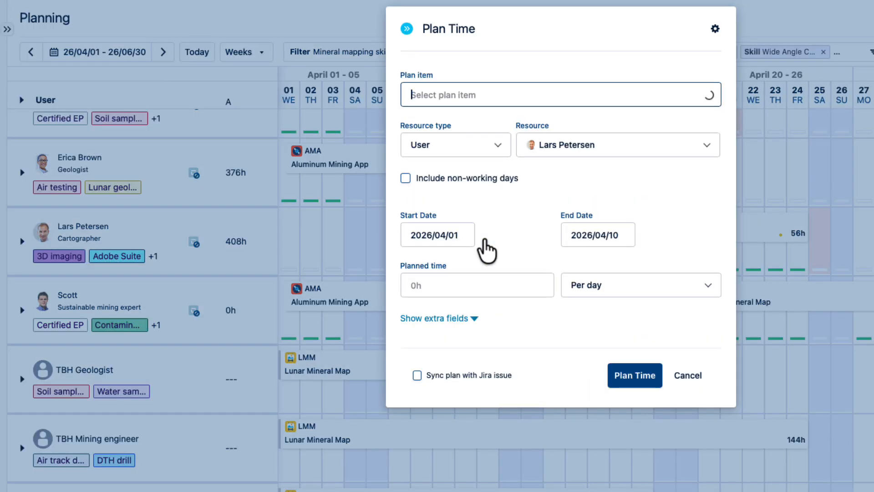
pyautogui.click(513, 94)
pyautogui.click(474, 134)
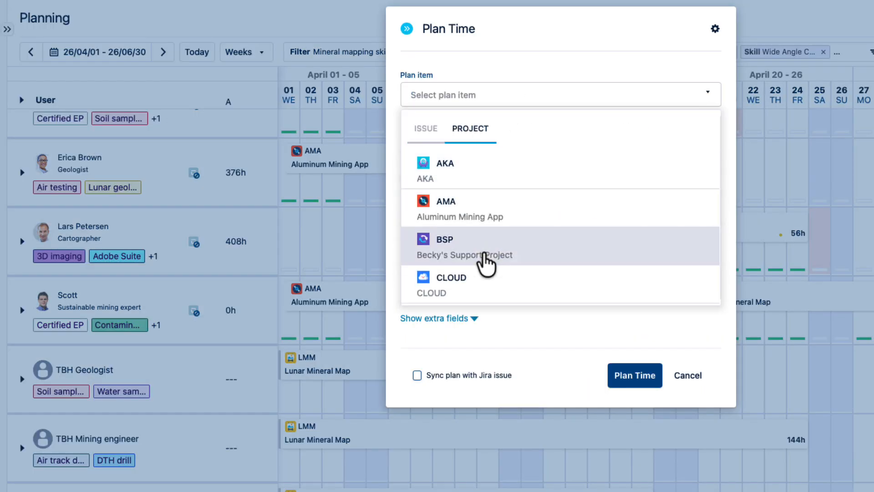
pyautogui.scroll(-10, 428, 259)
pyautogui.scroll(-8, 486, 264)
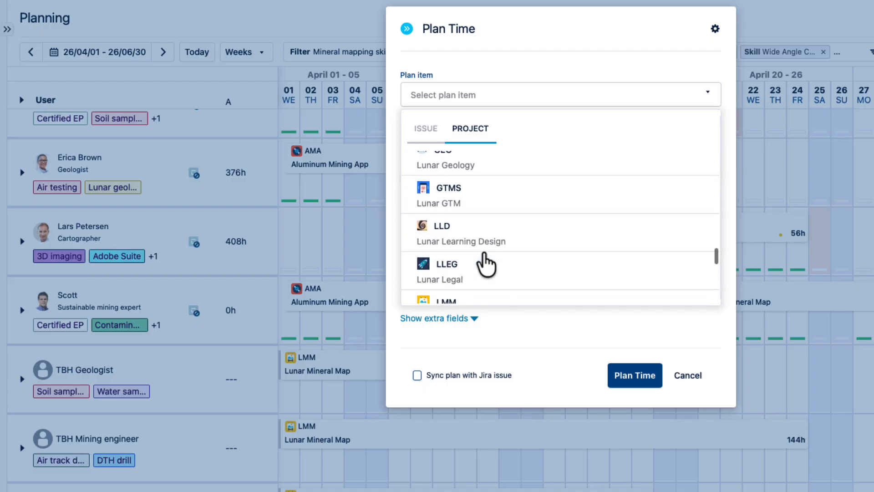
pyautogui.click(479, 297)
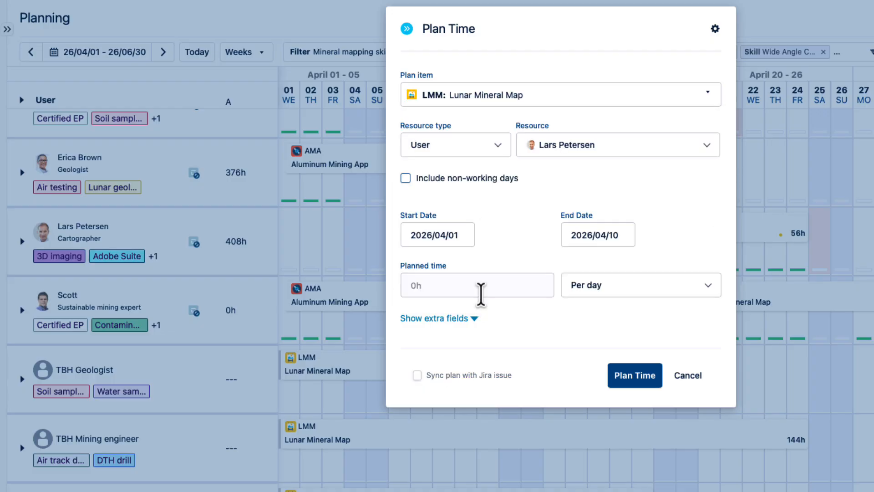
pyautogui.click(452, 285)
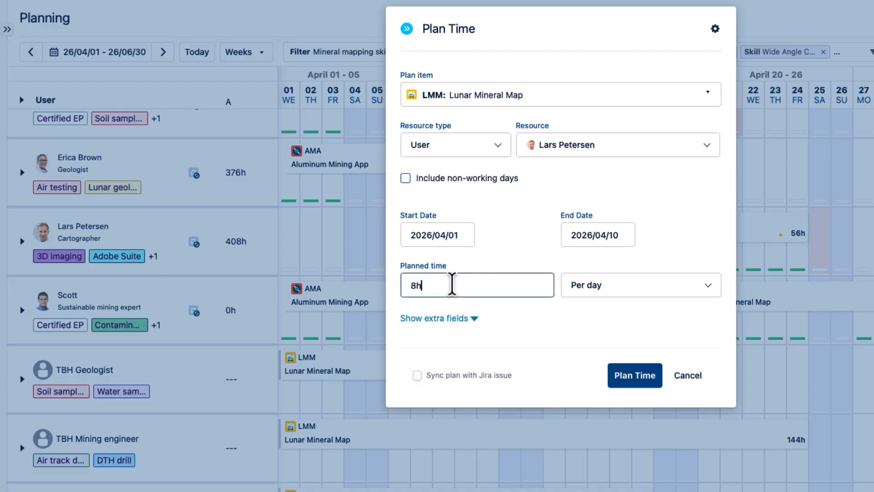
pyautogui.click(634, 378)
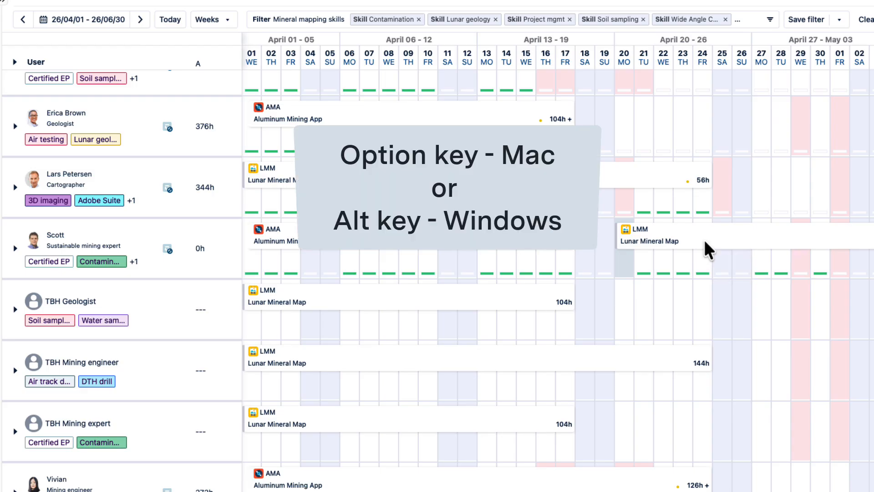
# - Copy the sustainable mining expert's Lunar Mineral Map plan to the air-testing geologist, and that copy to the Certified EP geologist starting April 22
pyautogui.moveTo(704, 239); pyautogui.dragTo(701, 127)
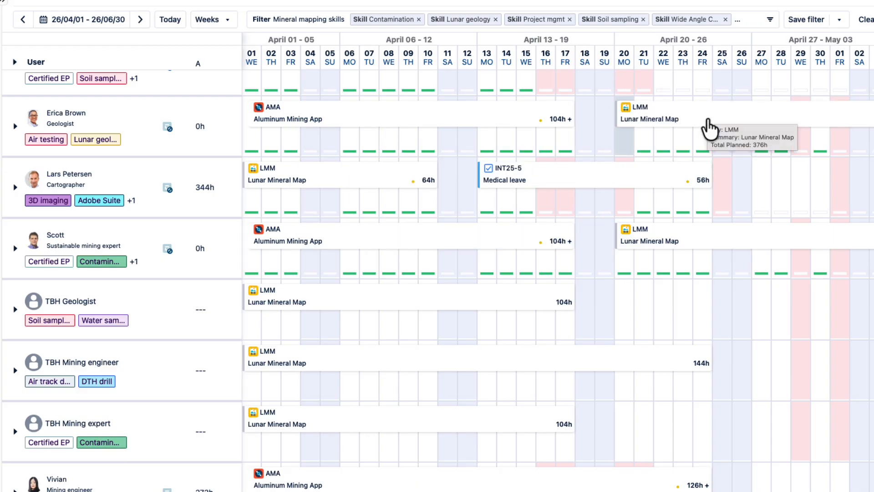
pyautogui.scroll(3, 709, 128)
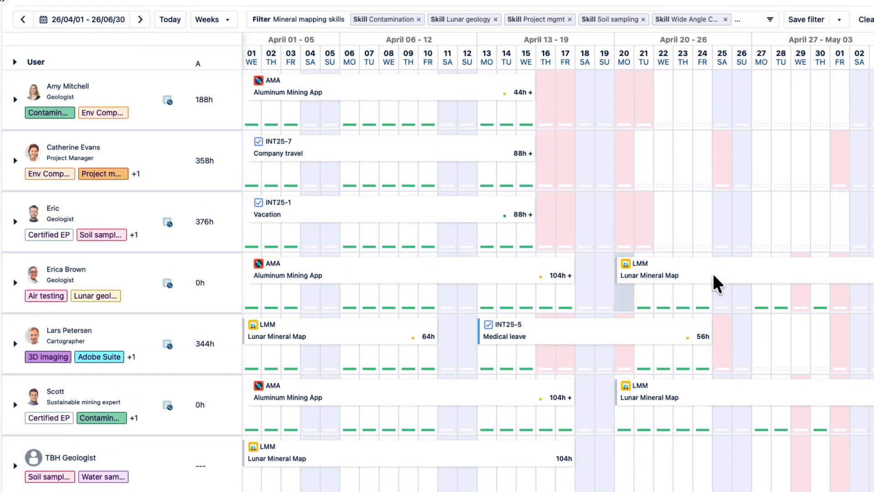
pyautogui.moveTo(712, 273); pyautogui.dragTo(753, 228)
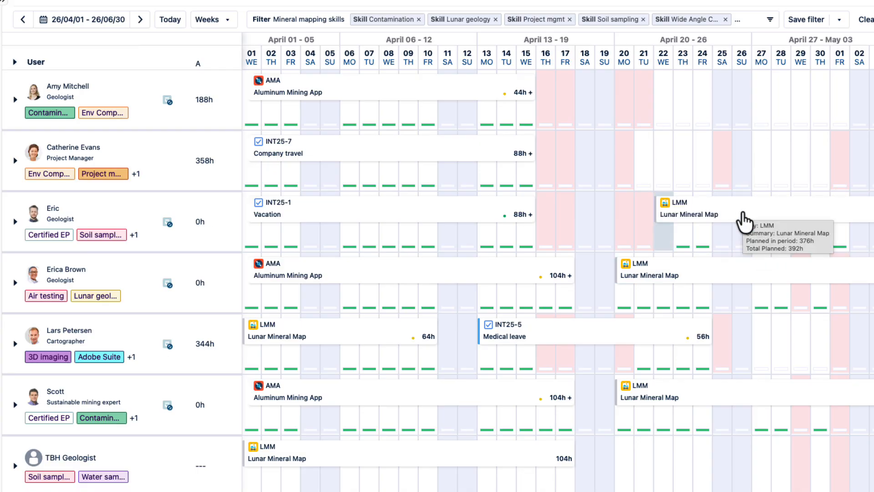
# - Set the Certified EP geologist's Lunar Mineral Map plan to end on 2026/06/30 and copy it to the project manager starting April 21
pyautogui.click(743, 222)
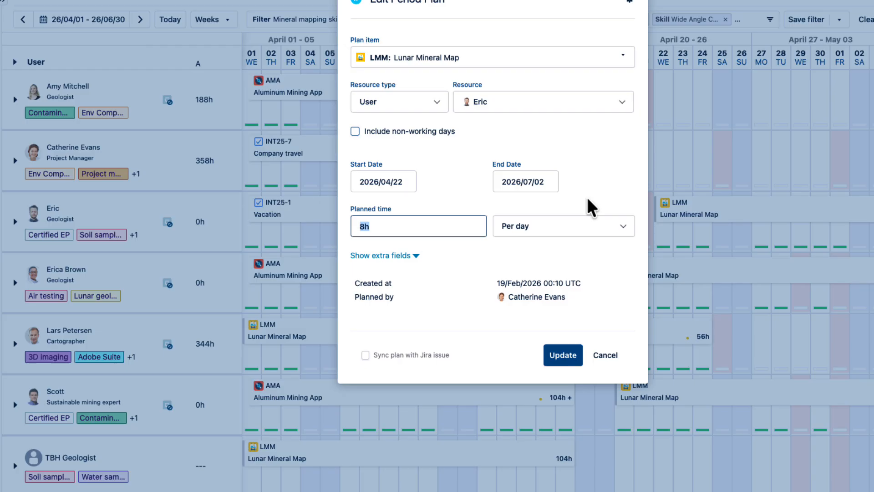
pyautogui.click(549, 182)
pyautogui.click(504, 209)
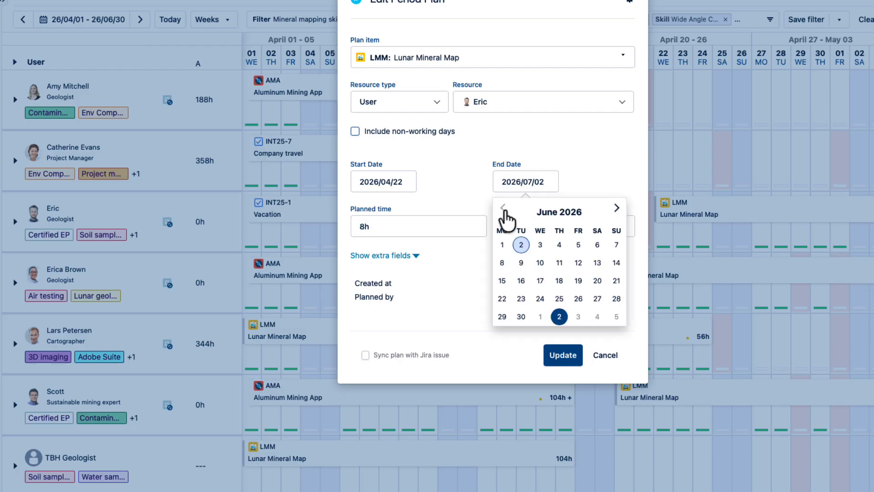
pyautogui.click(521, 316)
pyautogui.click(564, 355)
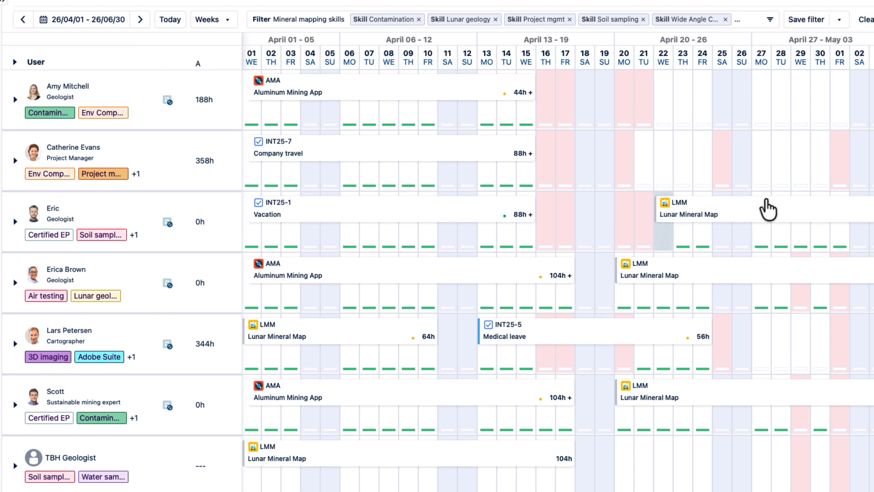
pyautogui.moveTo(764, 209)
pyautogui.moveTo(765, 208); pyautogui.dragTo(750, 158)
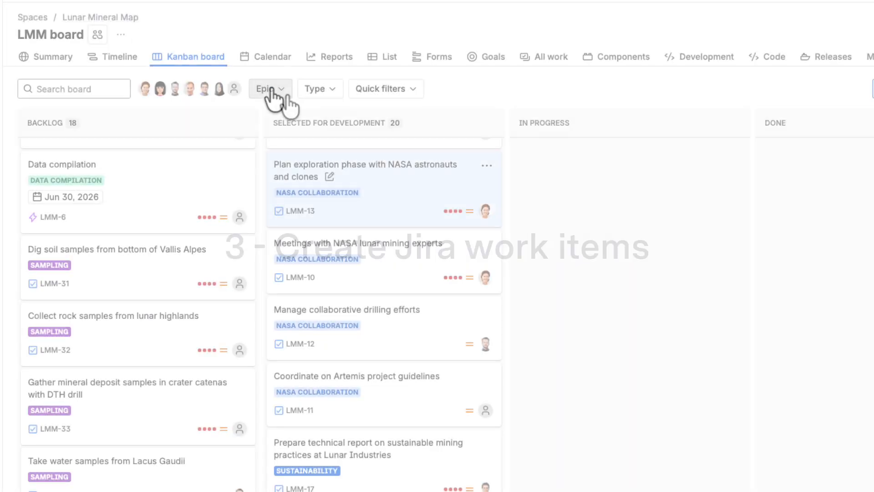
# - On the Jira LMM Kanban board, review the available epics and the details of LMM-10, Meetings with NASA lunar mining experts
pyautogui.click(279, 91)
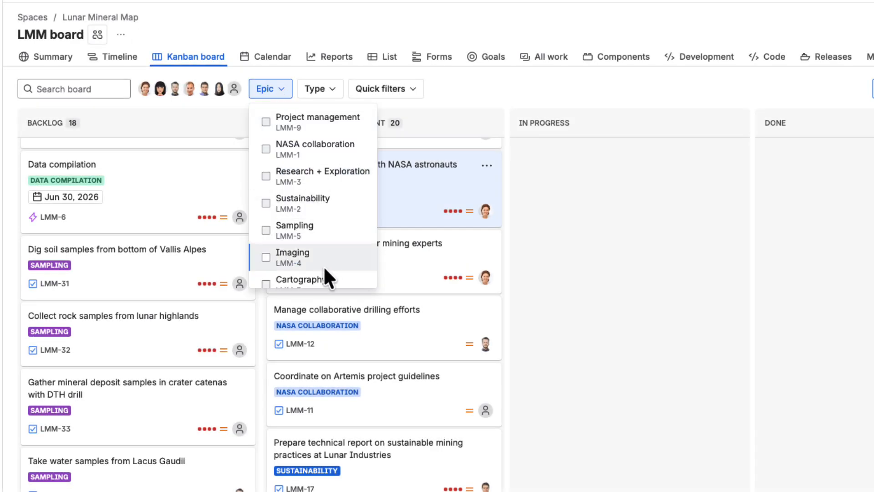
pyautogui.click(328, 26)
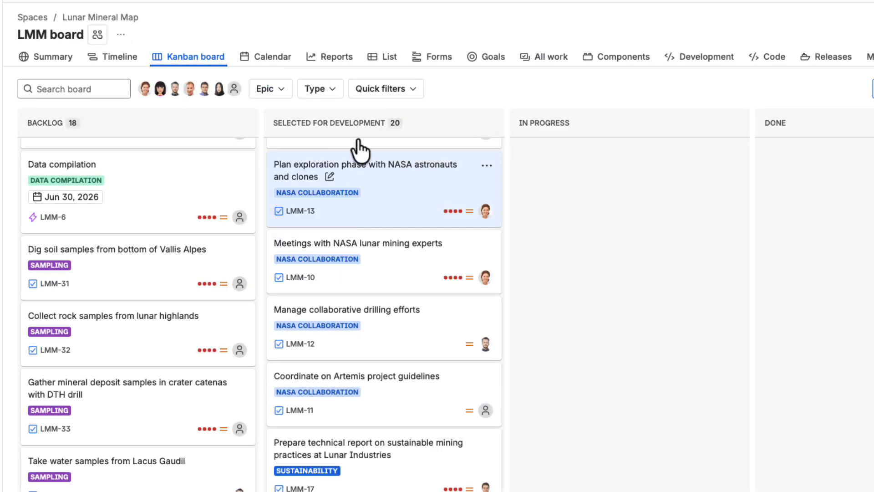
pyautogui.click(382, 264)
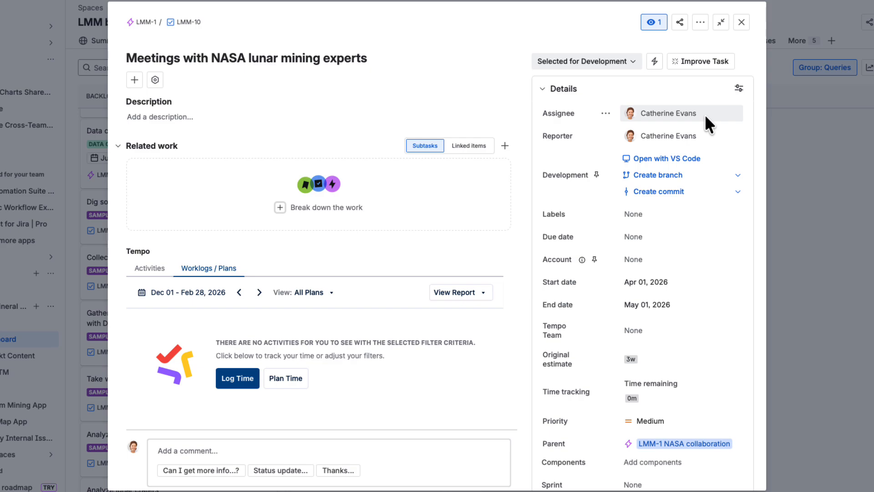
pyautogui.click(742, 23)
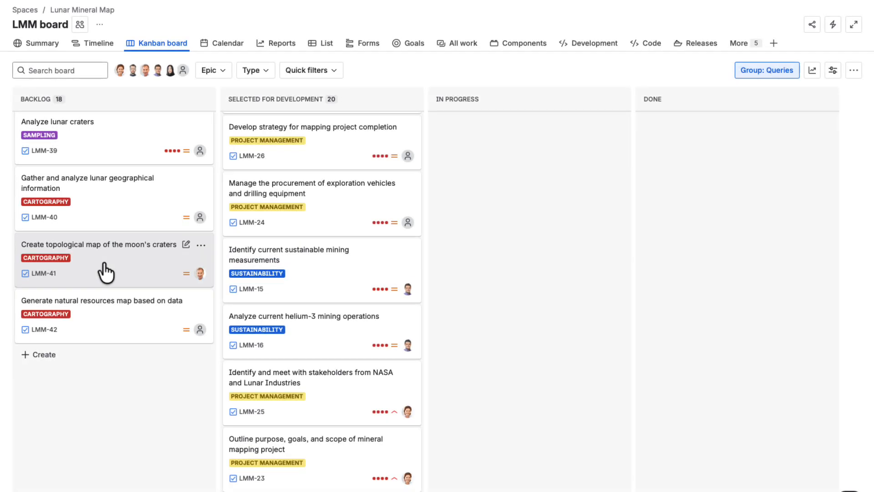
# - Open work item LMM-41, Create topological map of the moon's craters, and show its Tempo plans for May 01 - Jul 31, 2026
pyautogui.click(104, 264)
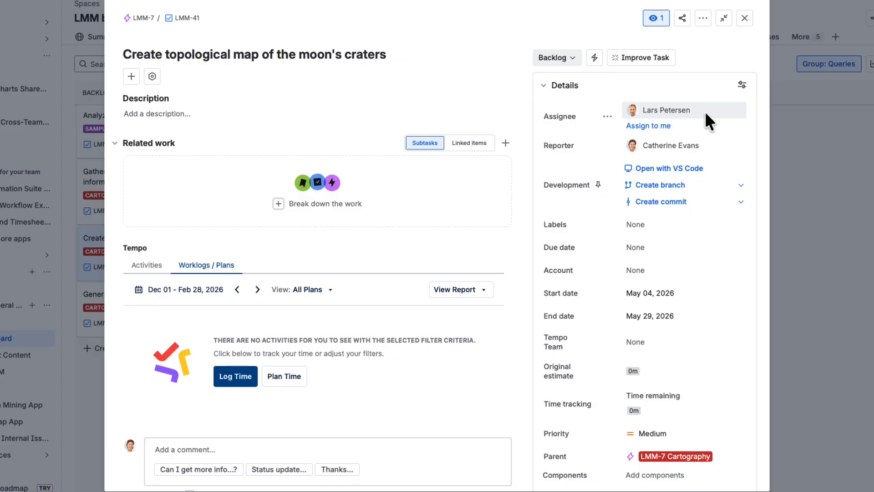
pyautogui.click(153, 77)
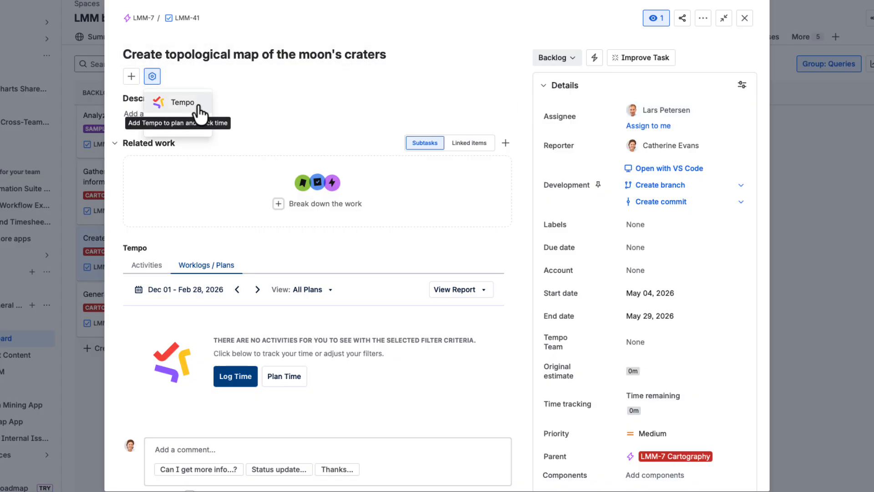
pyautogui.click(245, 106)
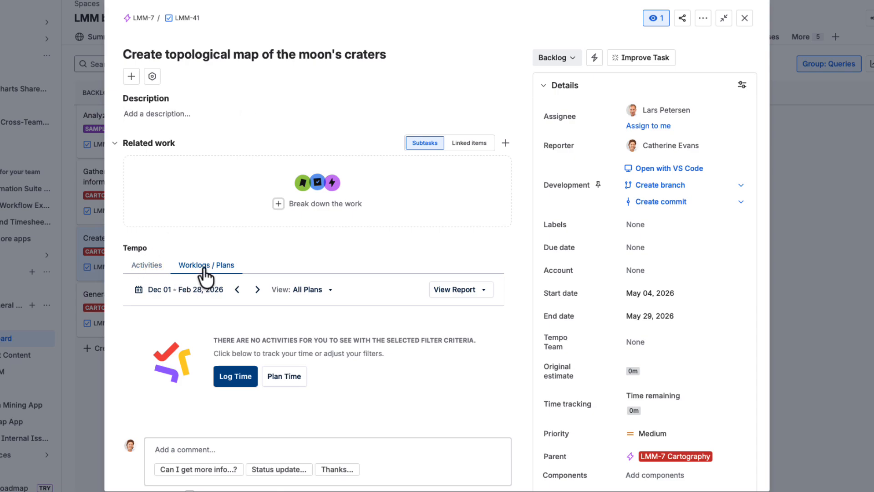
pyautogui.click(257, 289)
pyautogui.click(257, 290)
pyautogui.click(257, 289)
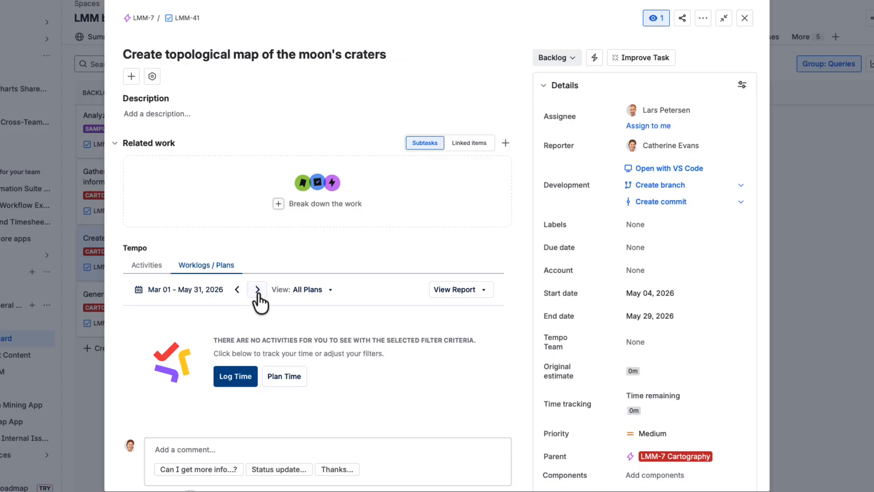
pyautogui.click(257, 289)
pyautogui.click(257, 289)
pyautogui.click(256, 289)
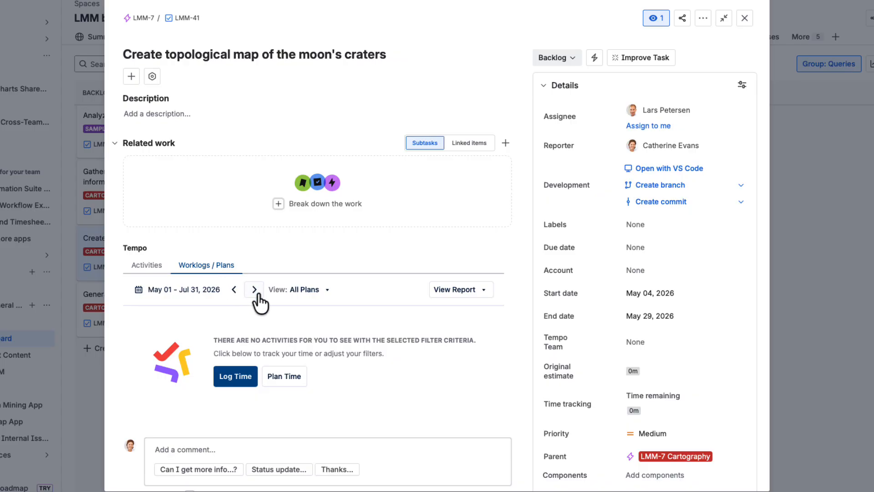
# - Start a time plan on LMM-41 with the cartographer as resource and 2026/05/04 as start date
pyautogui.click(272, 381)
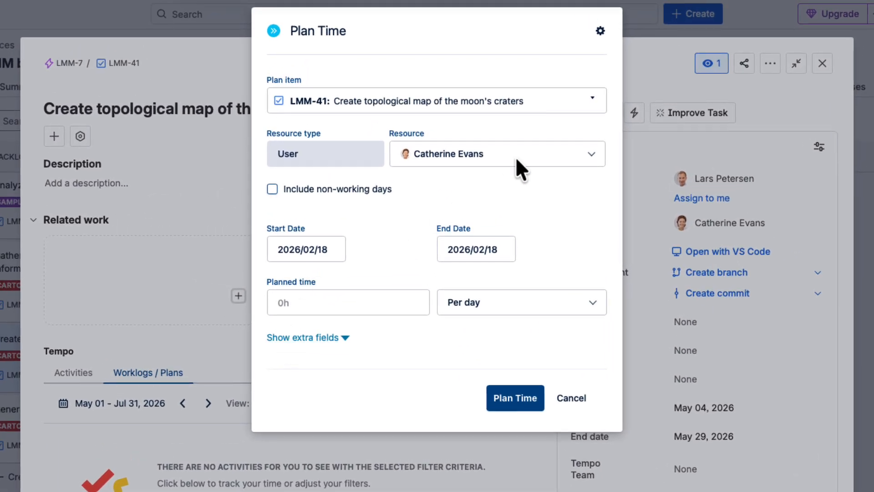
pyautogui.click(511, 91)
pyautogui.write('Lars')
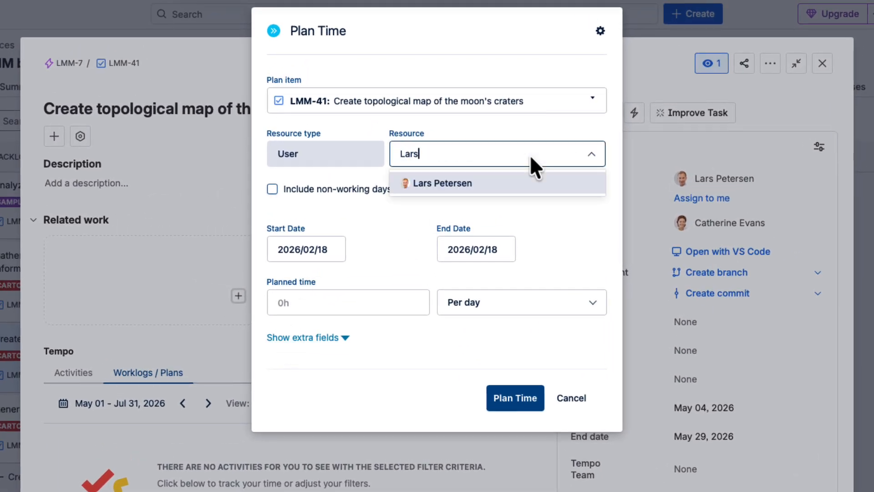
pyautogui.click(549, 182)
pyautogui.click(336, 248)
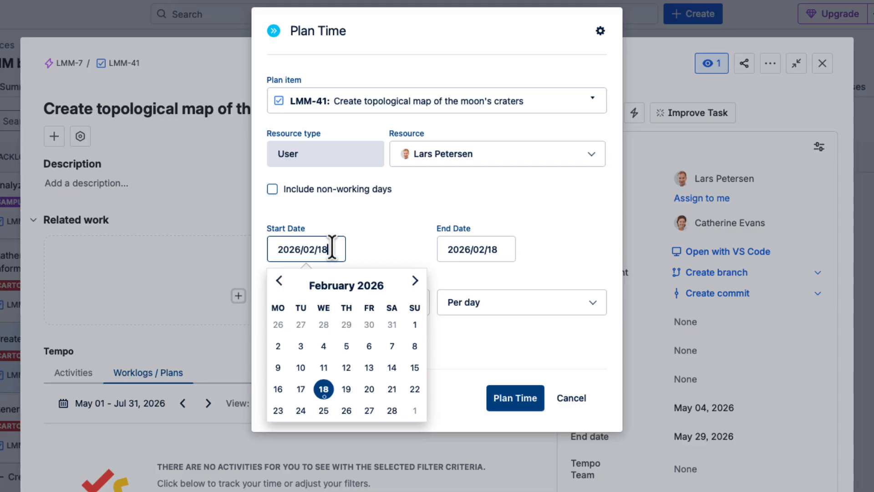
pyautogui.click(414, 279)
pyautogui.click(414, 279)
pyautogui.click(414, 279)
pyautogui.click(278, 346)
# - Set the cartographer's LMM-41 plan to end on 2026/05/22 with 8h planned per day, and save it
pyautogui.click(500, 250)
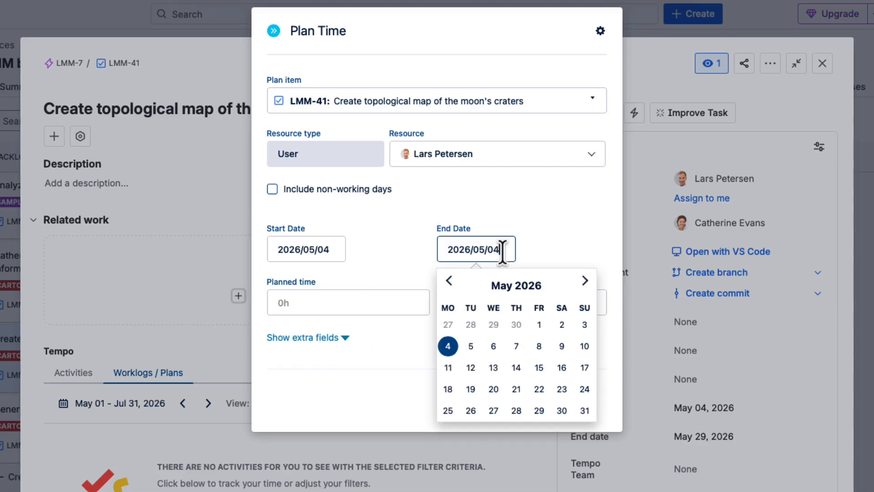
pyautogui.click(539, 388)
pyautogui.click(323, 302)
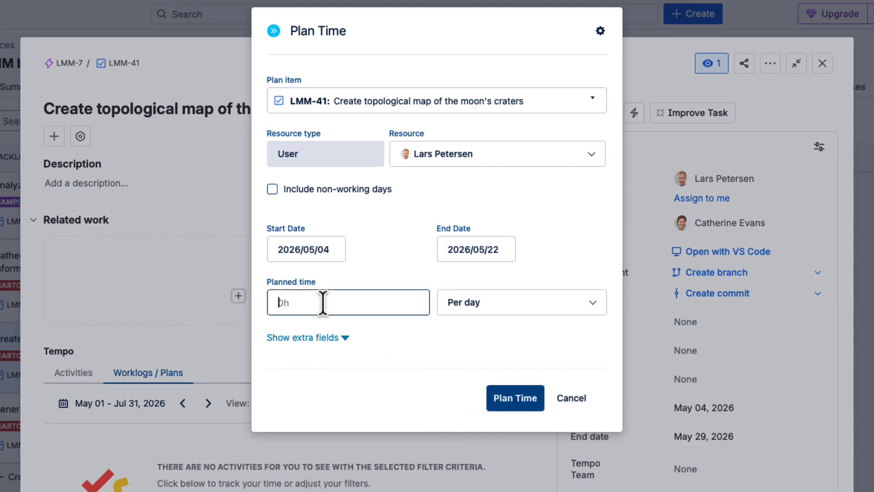
pyautogui.write('8h')
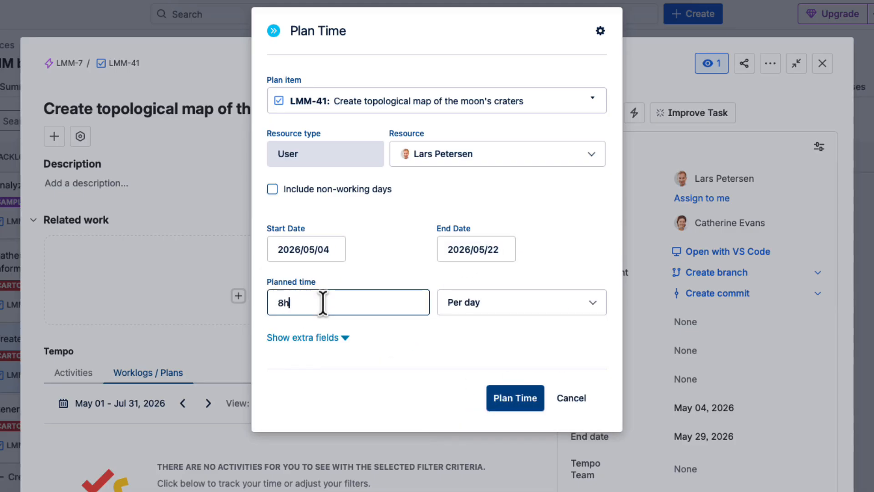
pyautogui.click(514, 398)
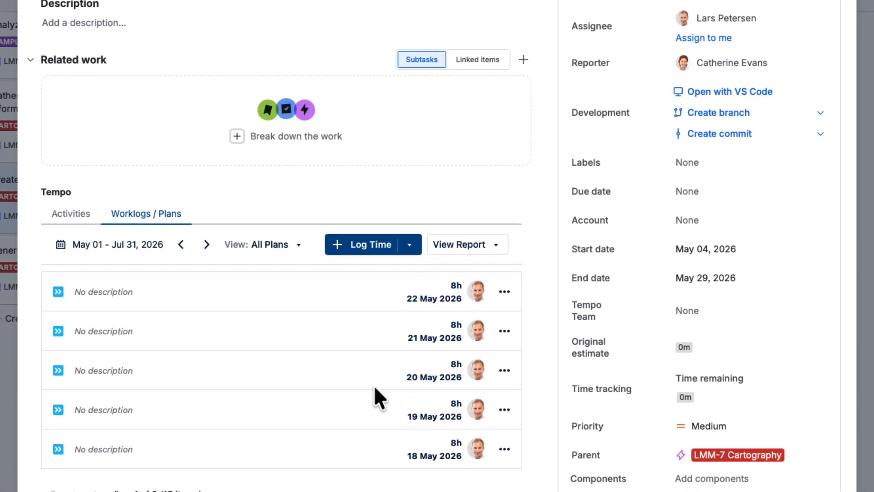
# - Page through the planned days listed in the Tempo section of LMM-41
pyautogui.scroll(-3, 370, 453)
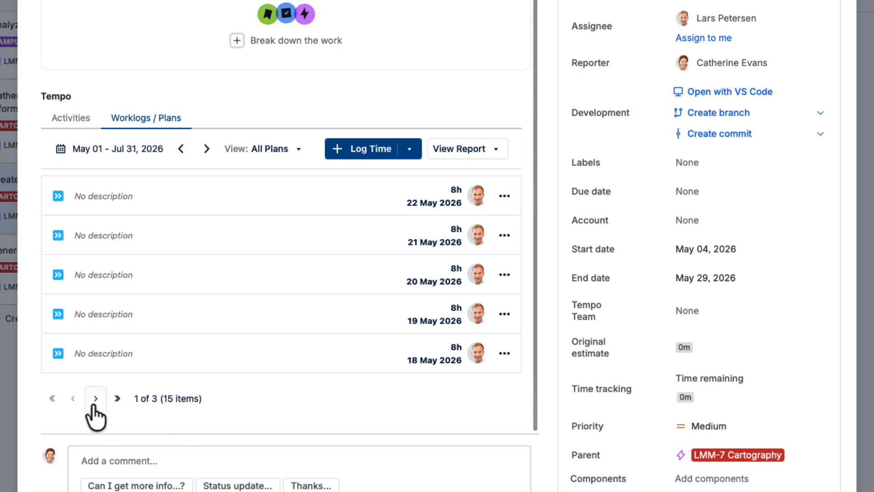
pyautogui.click(96, 398)
pyautogui.click(96, 422)
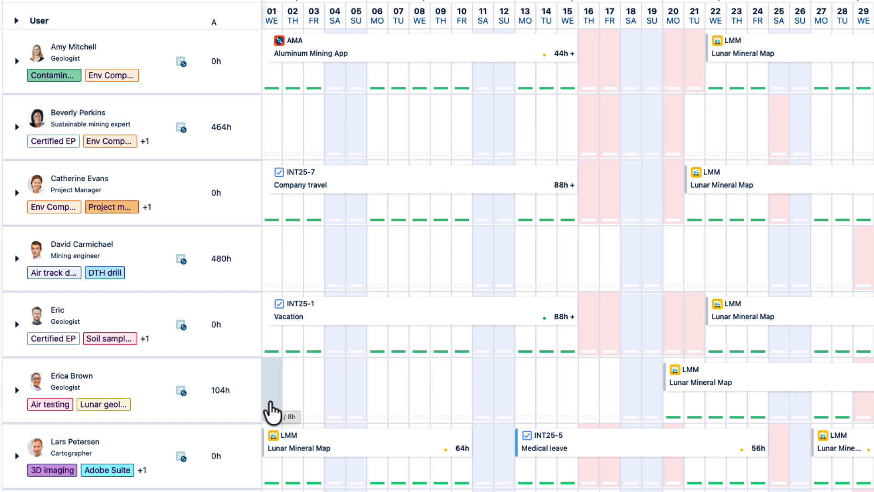
# - In the Tempo planning timeline, reassign the TBH Geologist's Lunar Mineral Map plan to the air-testing geologist, keeping its April 1 start
pyautogui.scroll(-5, 186, 486)
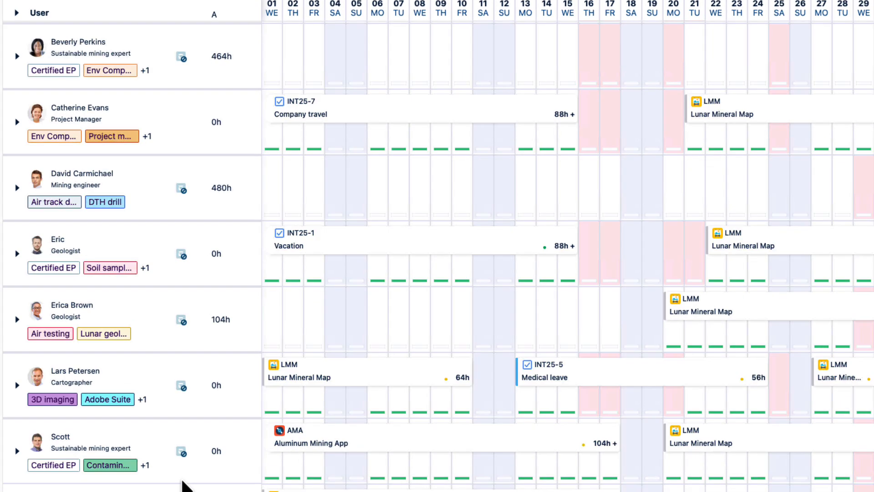
pyautogui.scroll(-2, 181, 456)
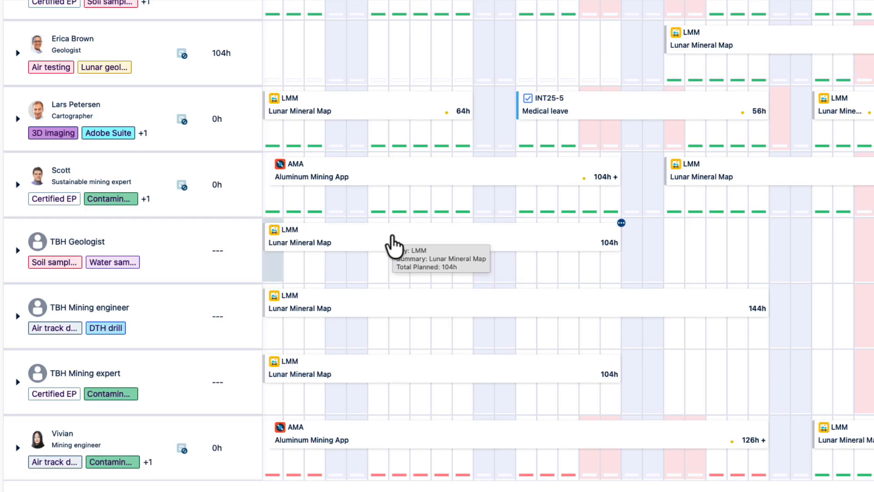
pyautogui.moveTo(390, 238); pyautogui.dragTo(391, 47)
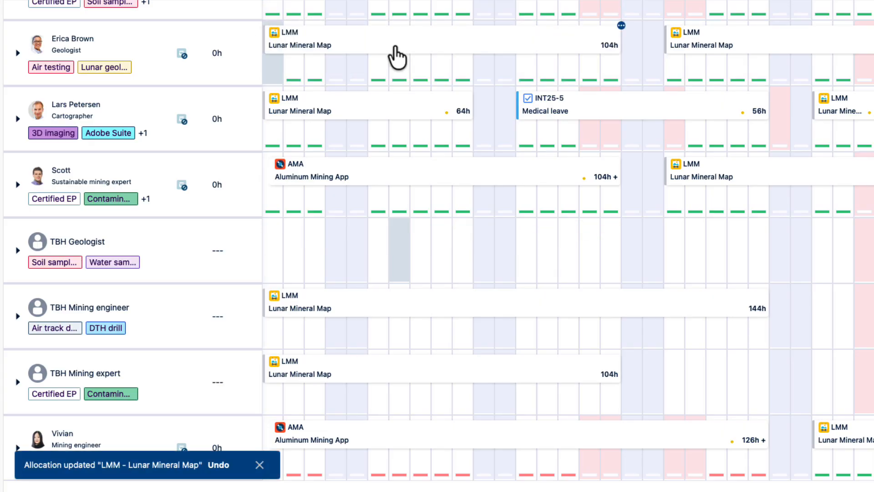
# - Change the plan item of the air-testing geologist's April 1 plan to LMM-31: Dig soil samples from bottom of Vallis Alpes, and save it
pyautogui.click(395, 57)
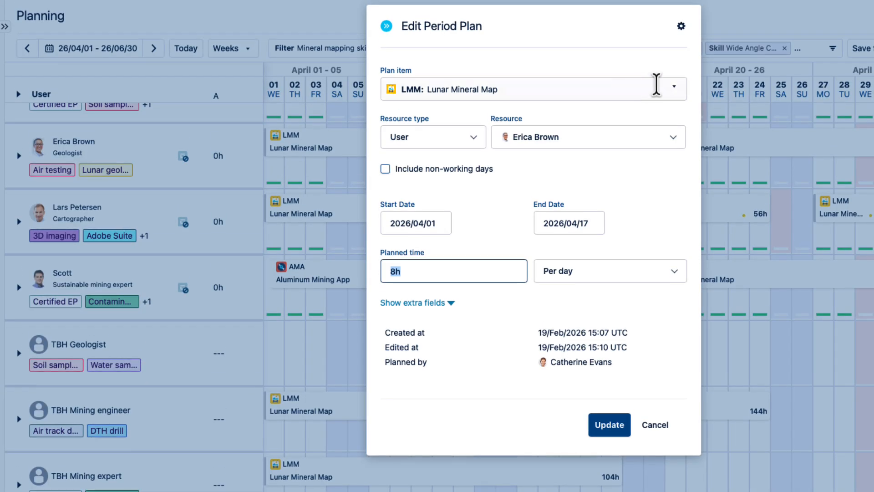
pyautogui.click(673, 66)
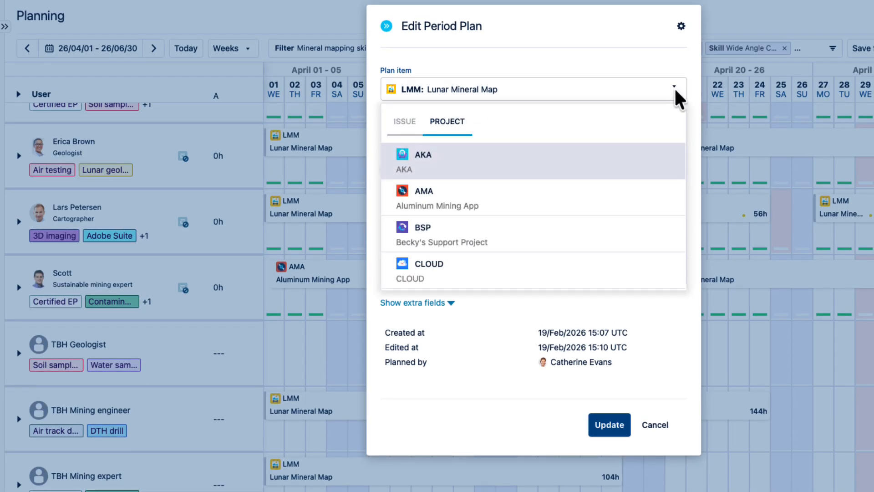
pyautogui.click(405, 122)
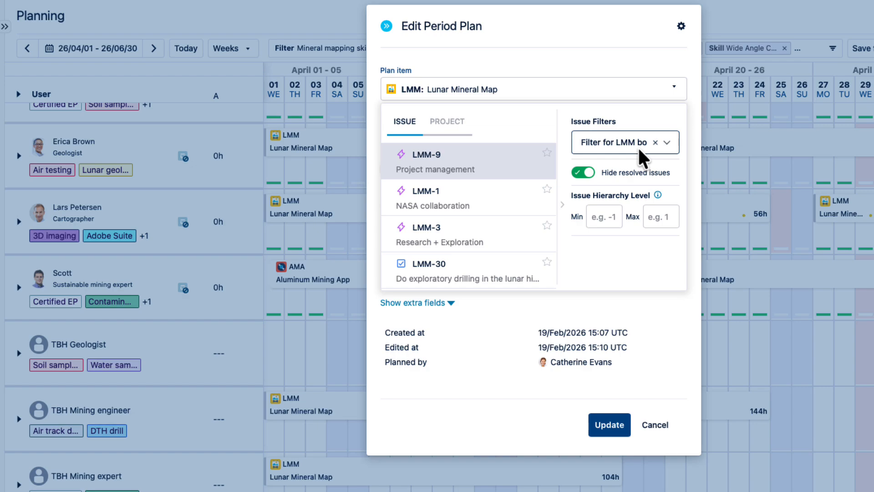
pyautogui.scroll(-3, 461, 242)
pyautogui.scroll(-10, 460, 244)
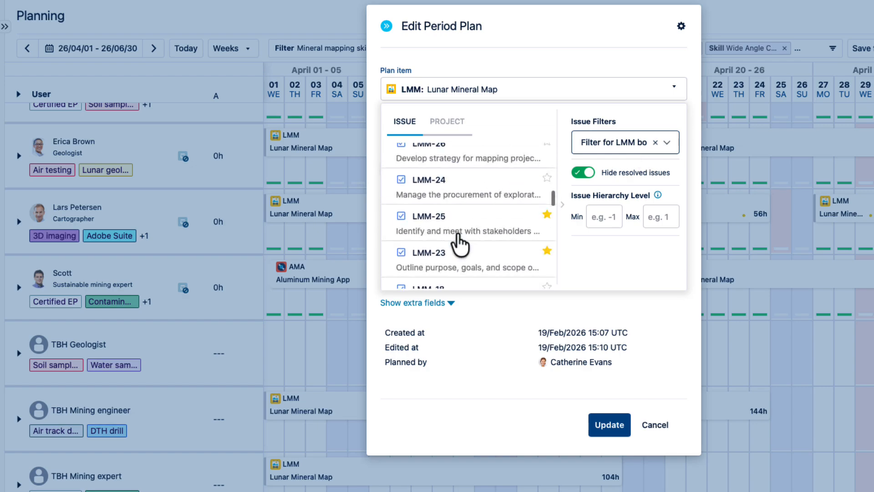
pyautogui.scroll(-1, 460, 244)
pyautogui.click(412, 193)
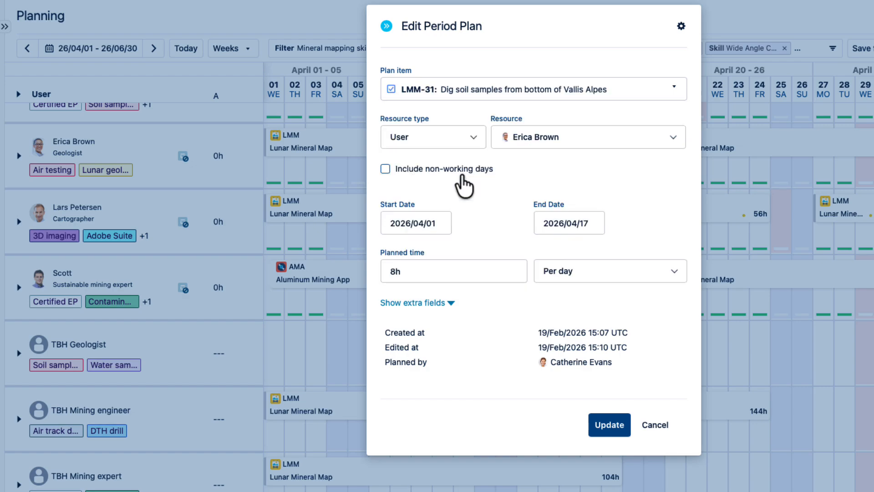
pyautogui.click(609, 424)
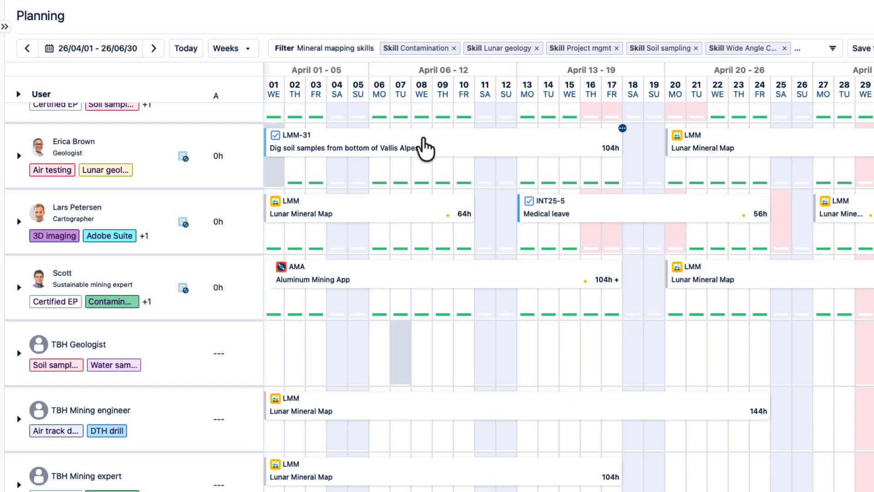
# - Examine the TBH Mining engineer's Lunar Mineral Map plans and the mining engineer's vacation across April and May
pyautogui.moveTo(423, 138)
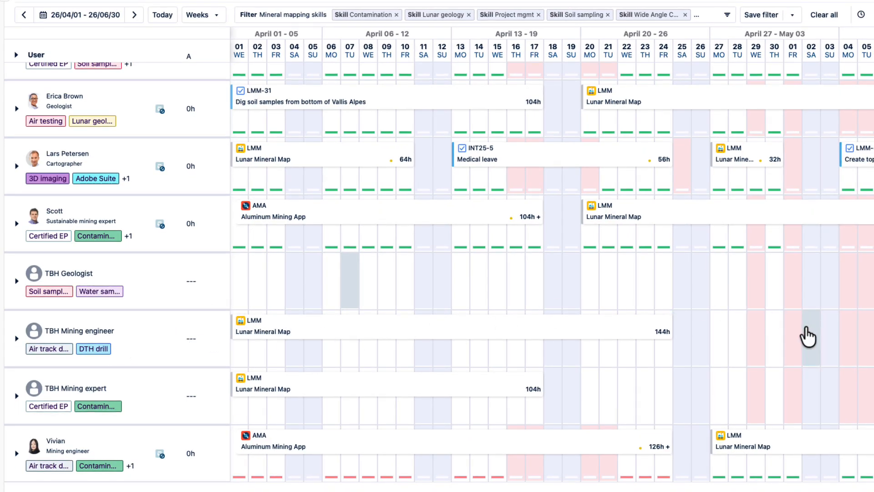
pyautogui.hscroll(4, 808, 336)
pyautogui.hscroll(10, 807, 336)
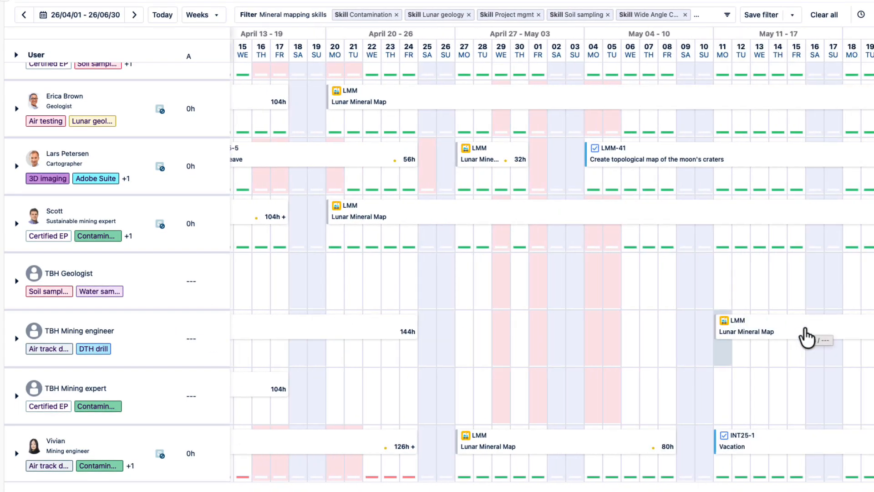
pyautogui.moveTo(828, 334)
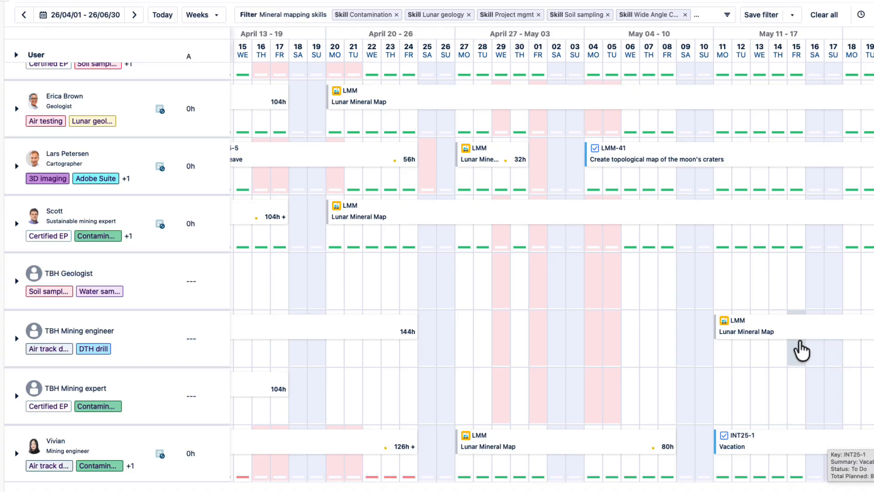
pyautogui.hscroll(-12, 552, 376)
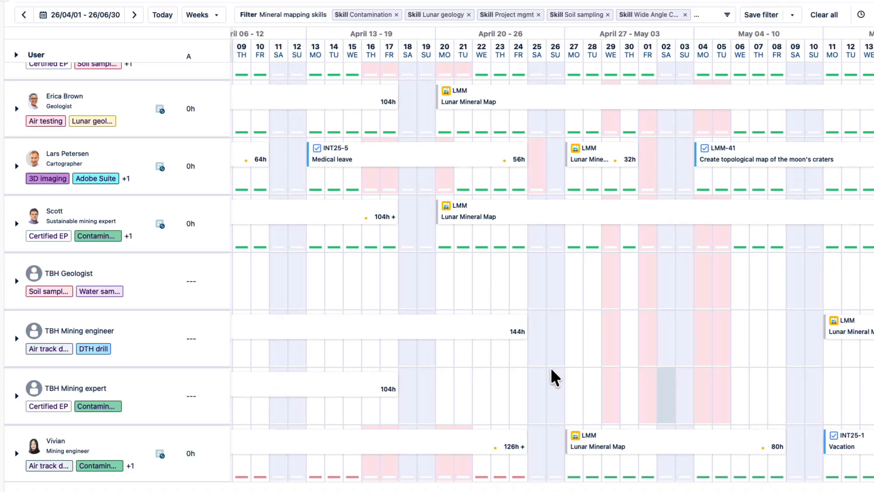
pyautogui.hscroll(-2, 552, 377)
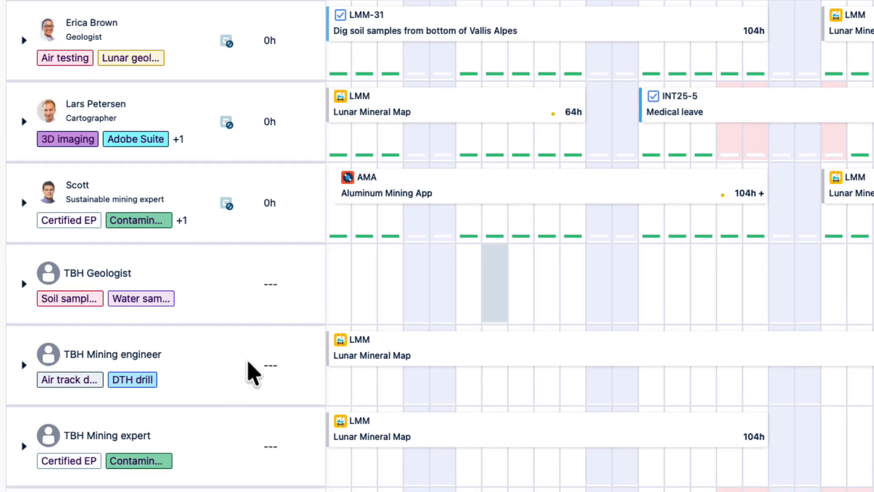
# - Reassign all plans of the TBH Mining engineer placeholder to the user who is the mining engineer with the DTH drill skill
pyautogui.moveTo(259, 359)
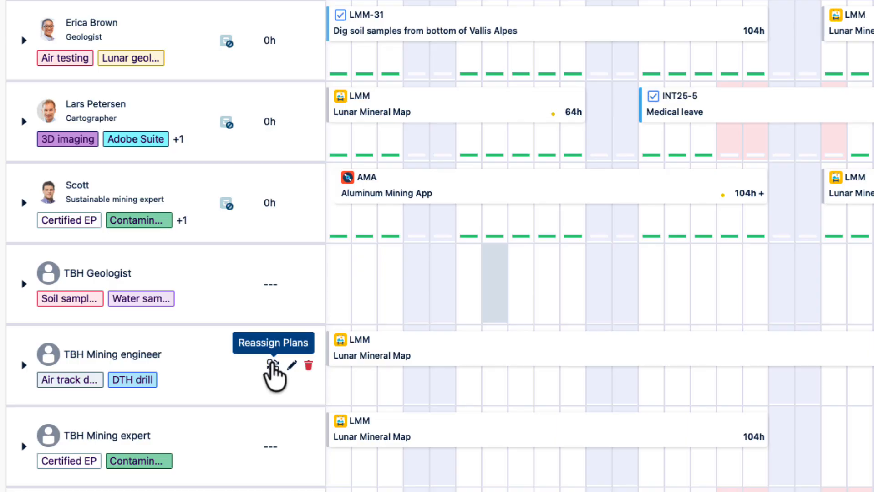
pyautogui.click(273, 366)
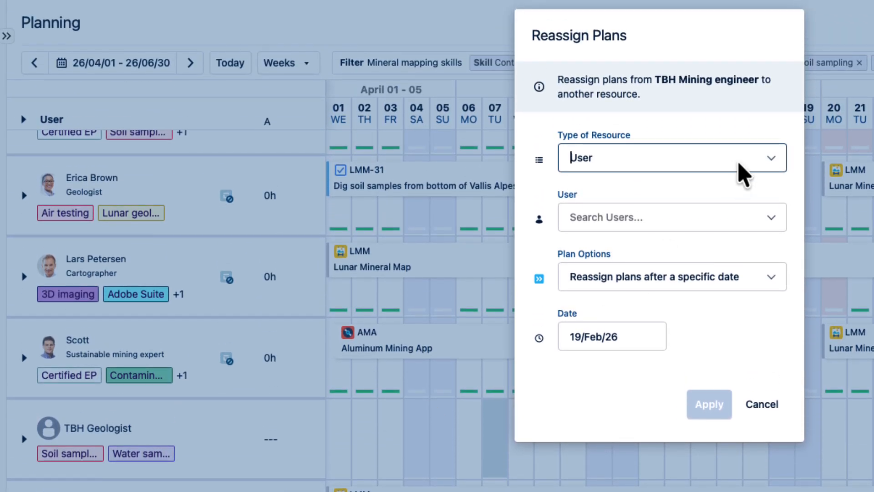
pyautogui.click(771, 162)
pyautogui.click(751, 195)
pyautogui.click(723, 224)
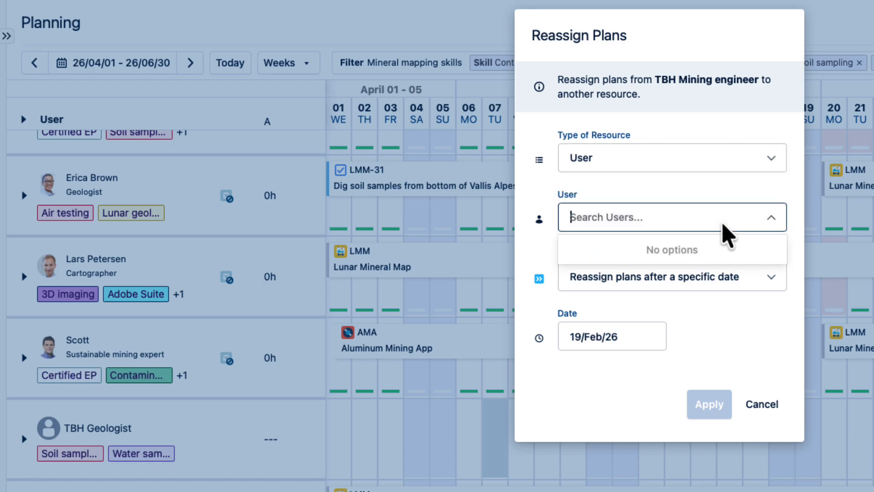
pyautogui.write('David')
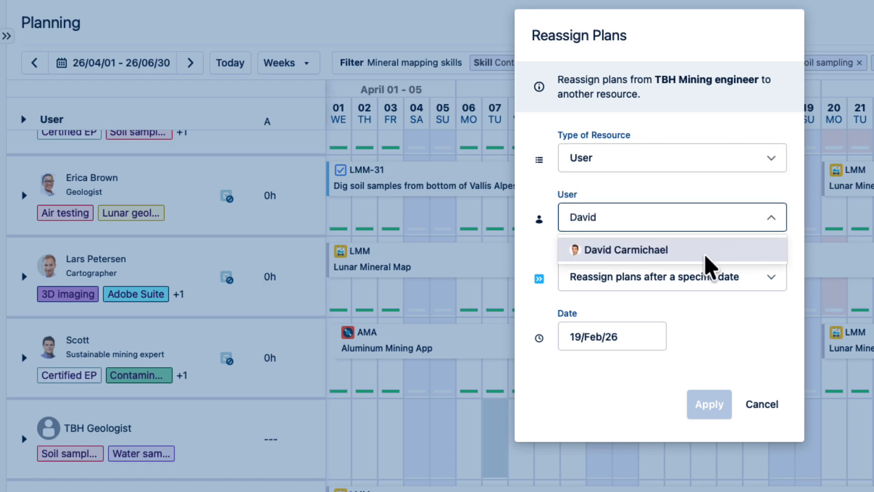
pyautogui.click(706, 257)
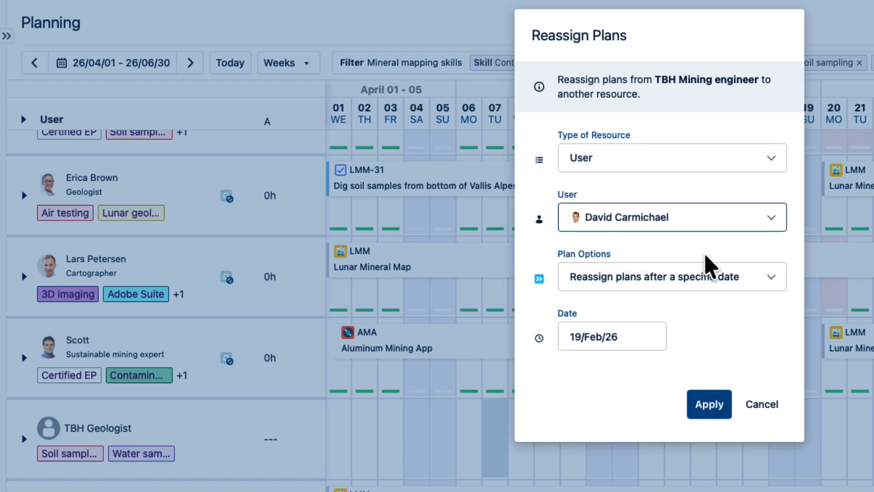
pyautogui.click(774, 286)
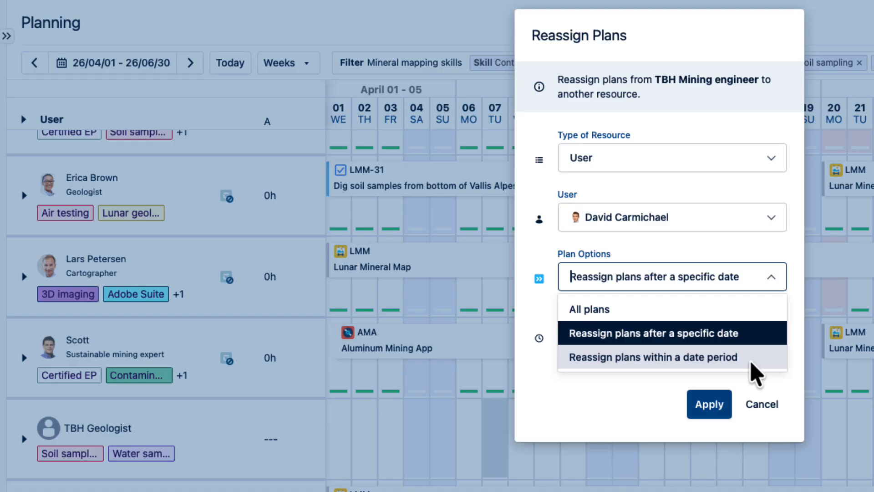
pyautogui.click(619, 319)
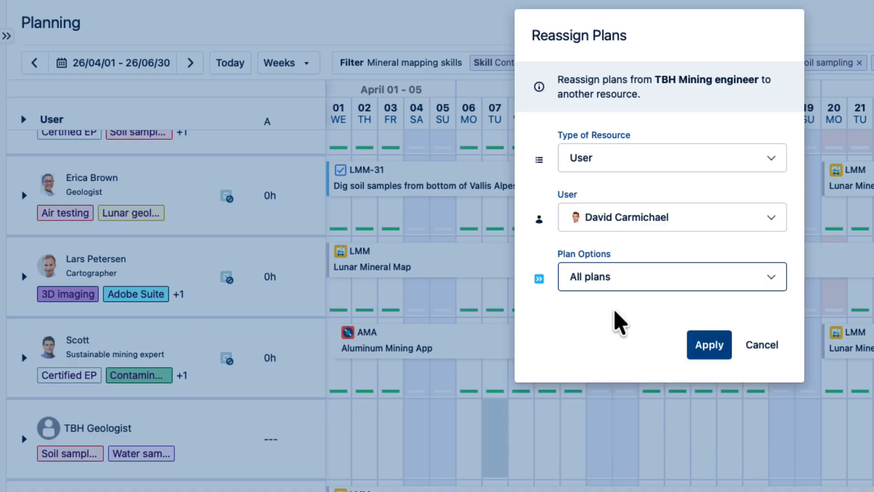
pyautogui.click(710, 348)
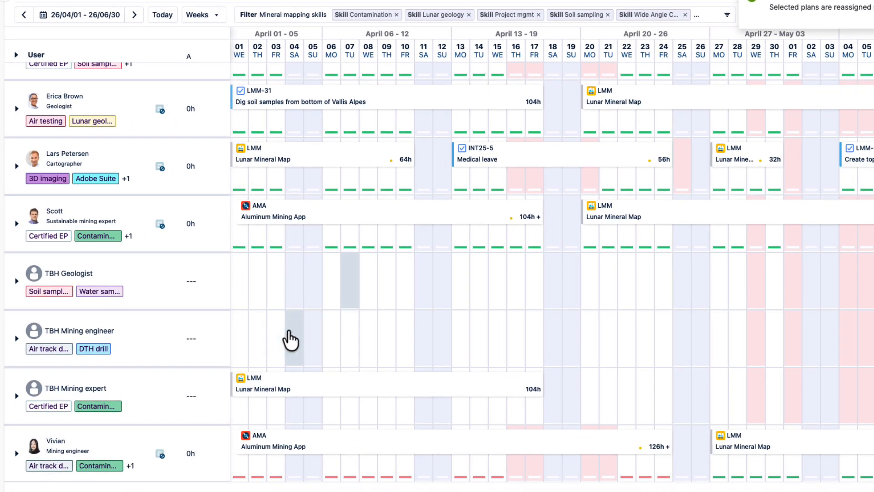
# - Check the Lunar Mineral Map plans in the DTH drill mining engineer's row across April and May
pyautogui.scroll(5, 303, 329)
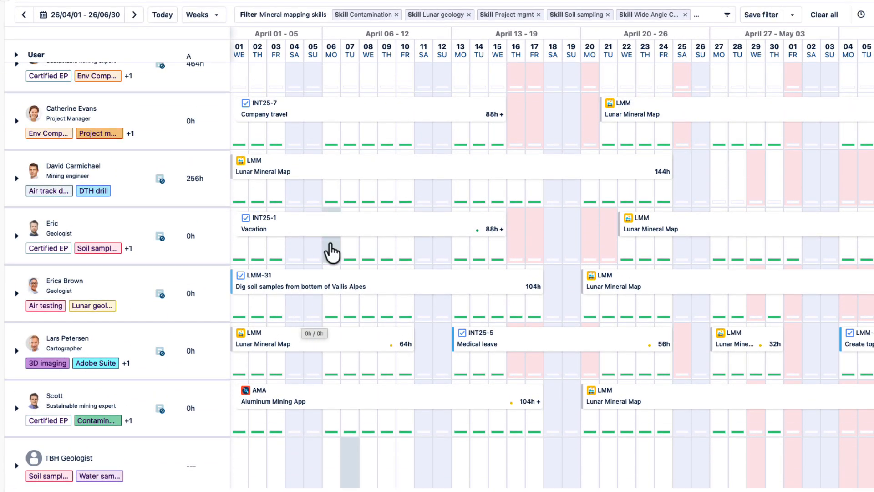
pyautogui.hscroll(3, 717, 173)
pyautogui.hscroll(4, 720, 174)
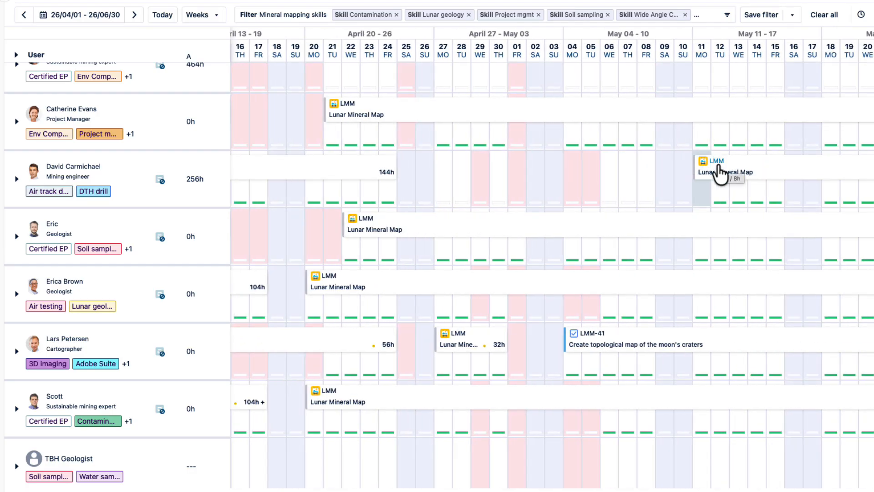
pyautogui.hscroll(-7, 535, 192)
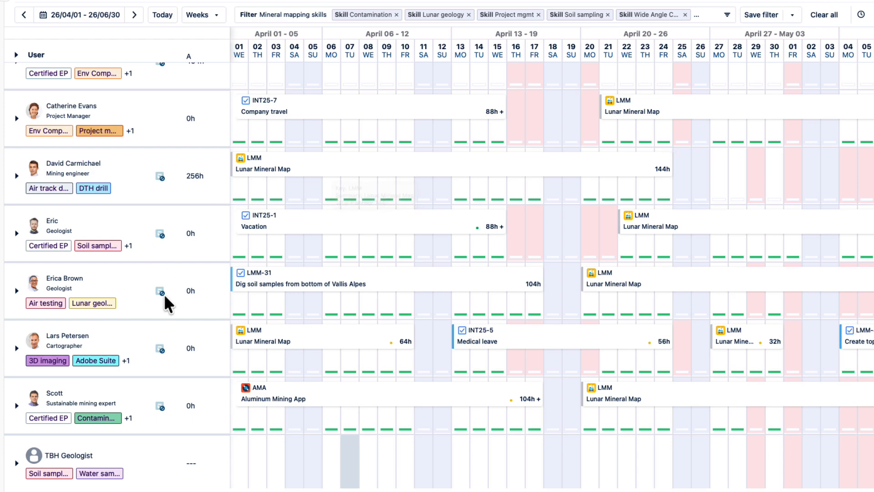
# - In the TBH Mining expert's Lunar Mineral Map plan, set the resource to the user who is the sustainable mining expert with the Env Comp skill
pyautogui.scroll(-3, 160, 309)
pyautogui.scroll(-1, 159, 312)
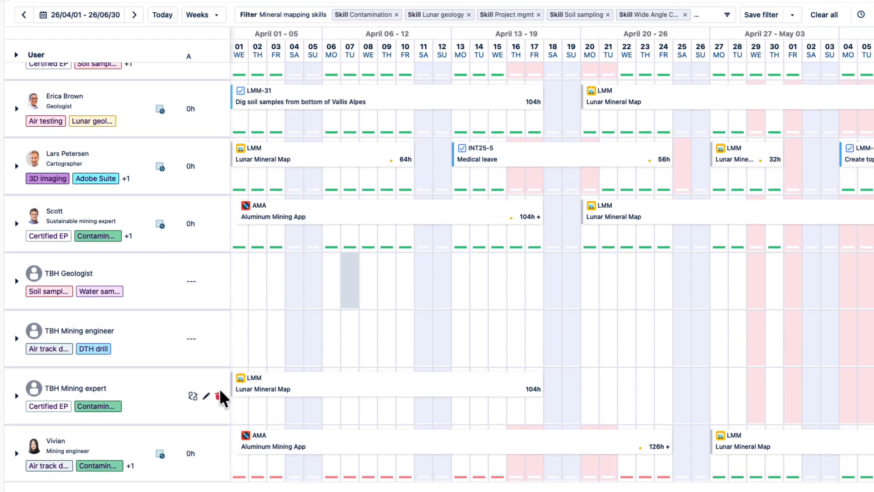
pyautogui.click(328, 394)
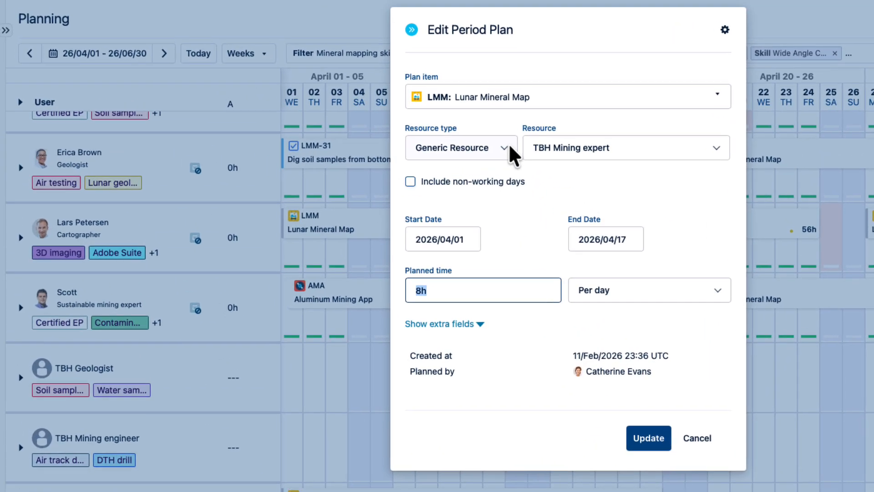
pyautogui.click(436, 105)
pyautogui.click(415, 129)
pyautogui.click(565, 155)
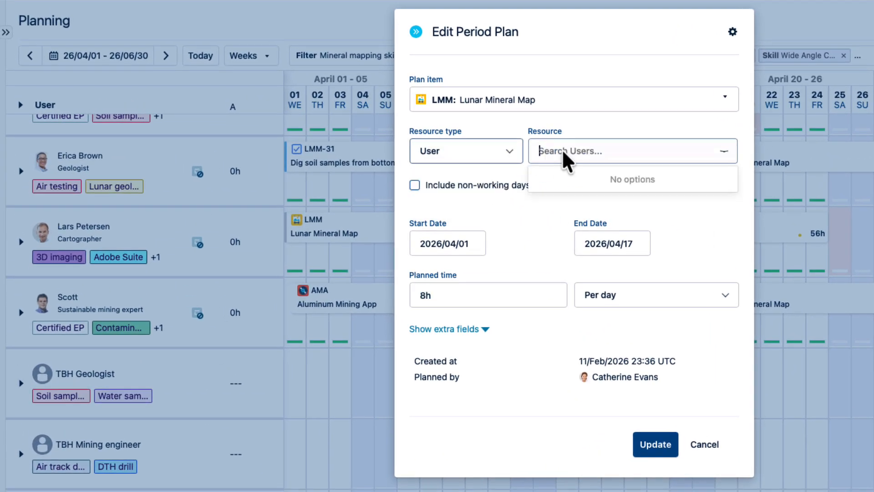
pyautogui.write('Bev')
pyautogui.click(569, 181)
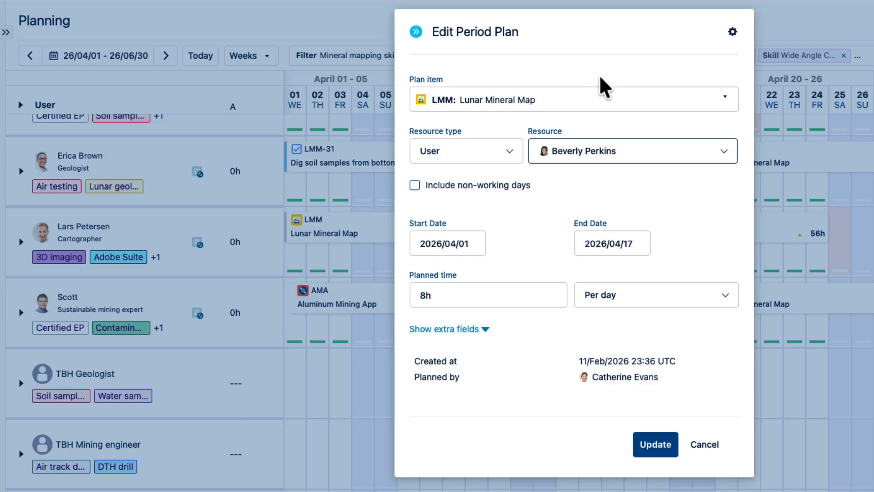
# - Change the plan item to LMM-16: Analyze current helium-3 mining operations, and save the period plan
pyautogui.click(600, 93)
pyautogui.click(435, 137)
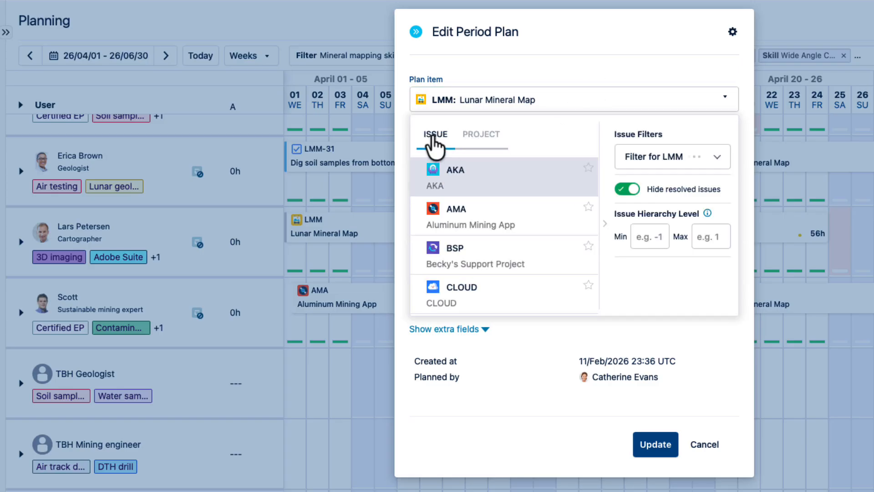
pyautogui.scroll(-10, 474, 267)
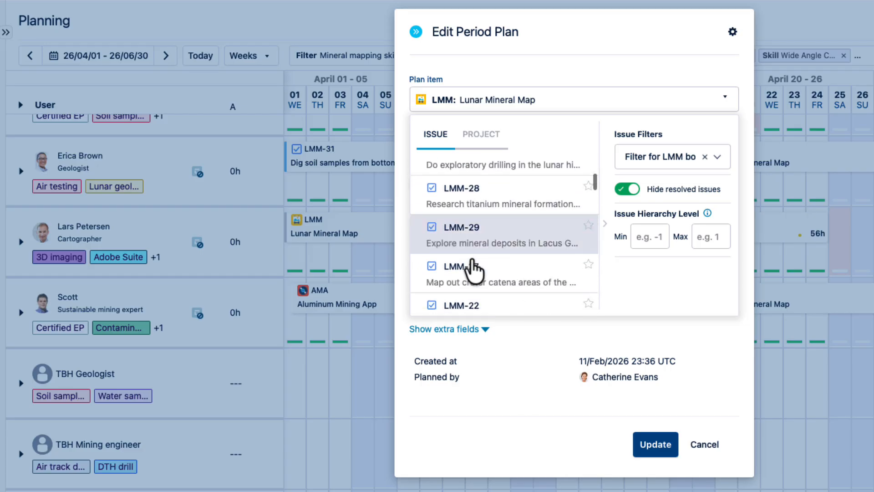
pyautogui.scroll(-10, 474, 269)
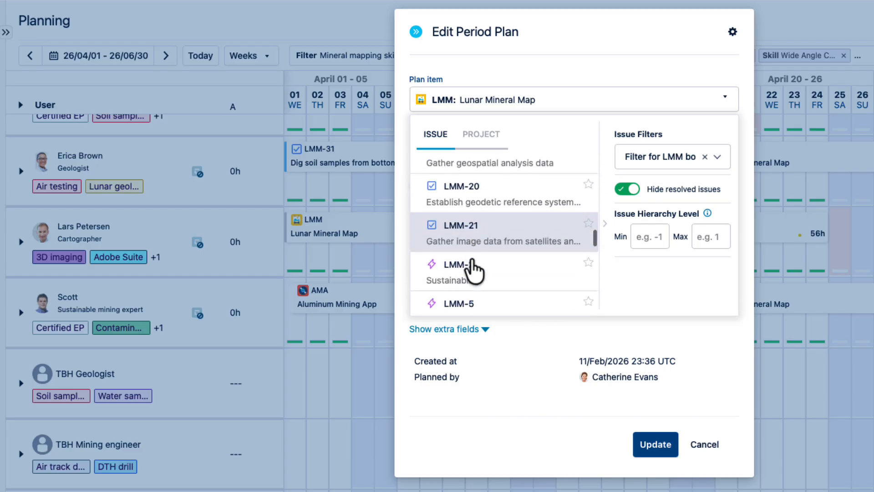
pyautogui.scroll(-3, 474, 268)
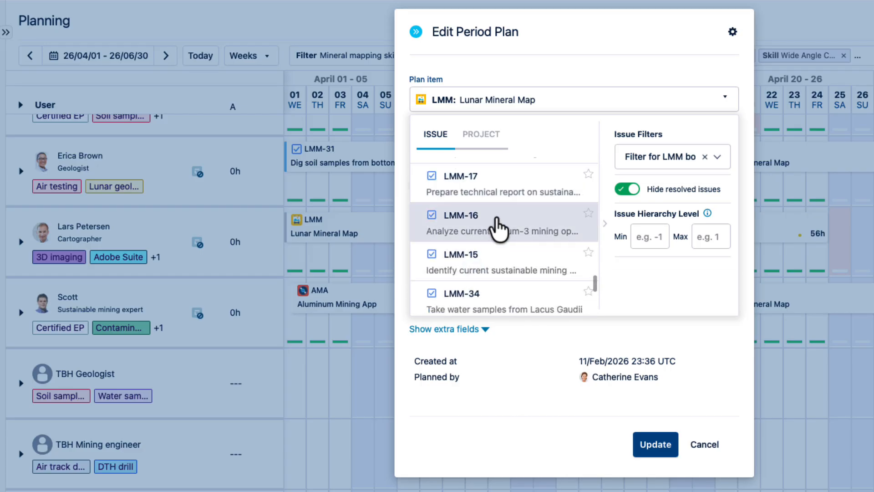
pyautogui.click(501, 226)
pyautogui.click(650, 450)
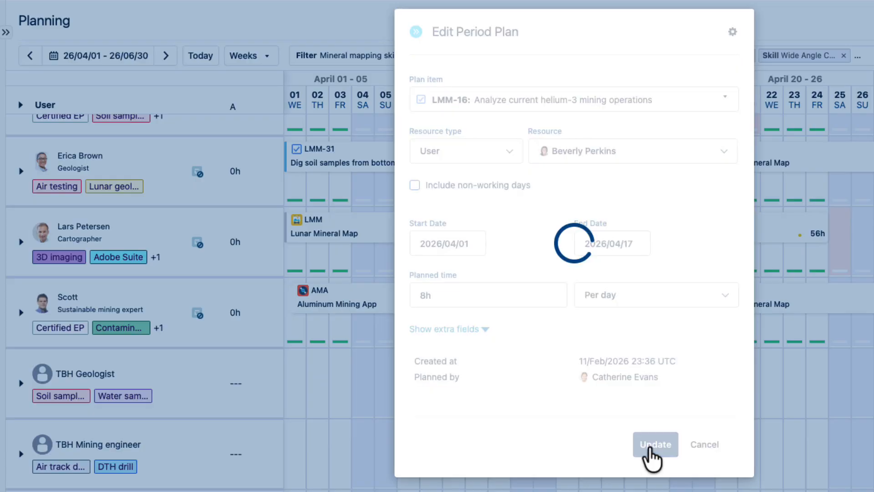
# - Review the sustainable mining expert's LMM-16 plan and the timeline rows of the three TBH placeholder resources
pyautogui.scroll(5, 290, 403)
pyautogui.scroll(2, 288, 393)
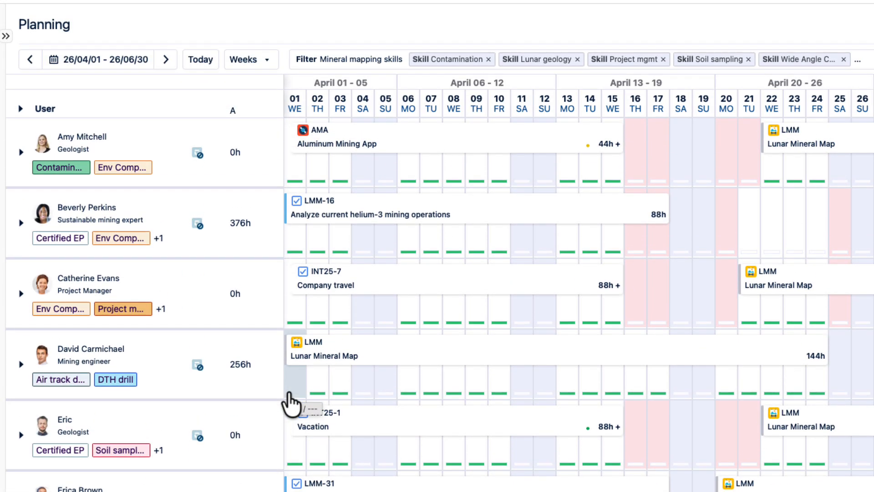
pyautogui.moveTo(469, 209)
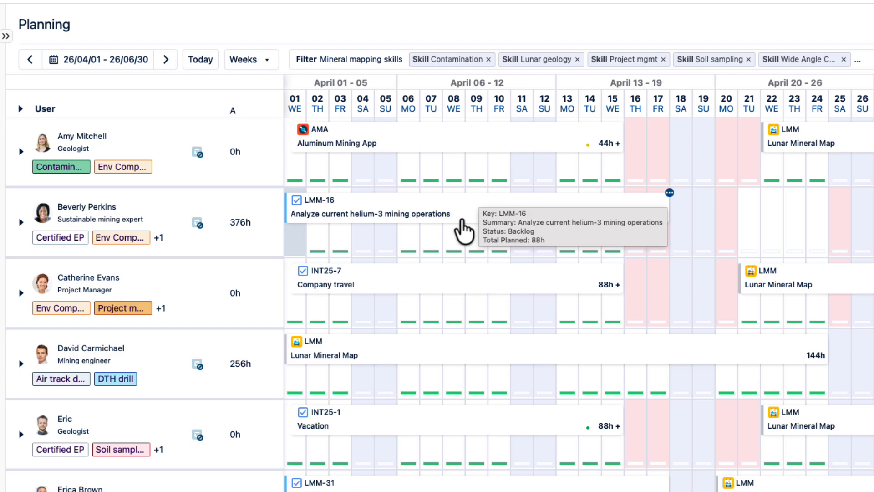
pyautogui.scroll(-7, 248, 418)
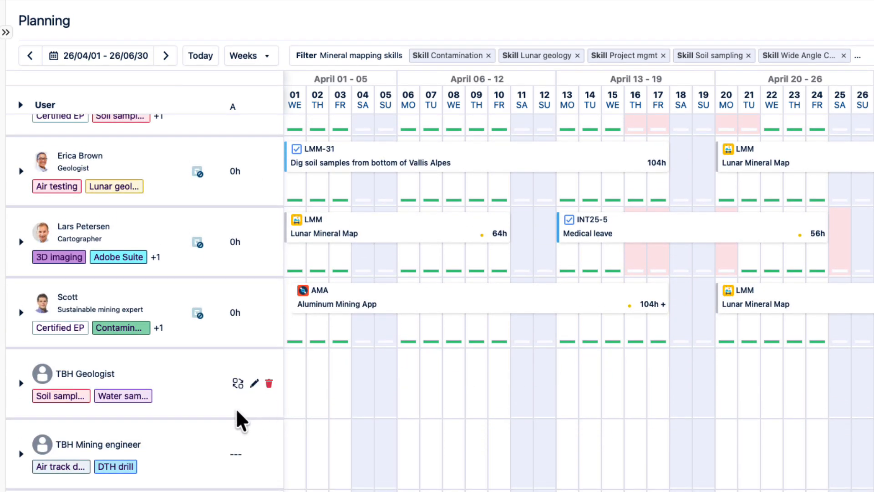
pyautogui.scroll(-1, 237, 437)
pyautogui.scroll(-3, 233, 469)
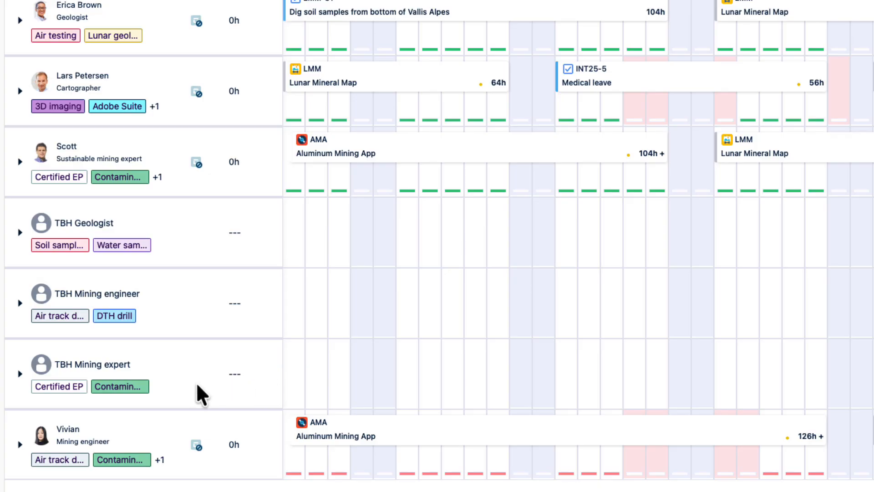
pyautogui.scroll(9, 195, 311)
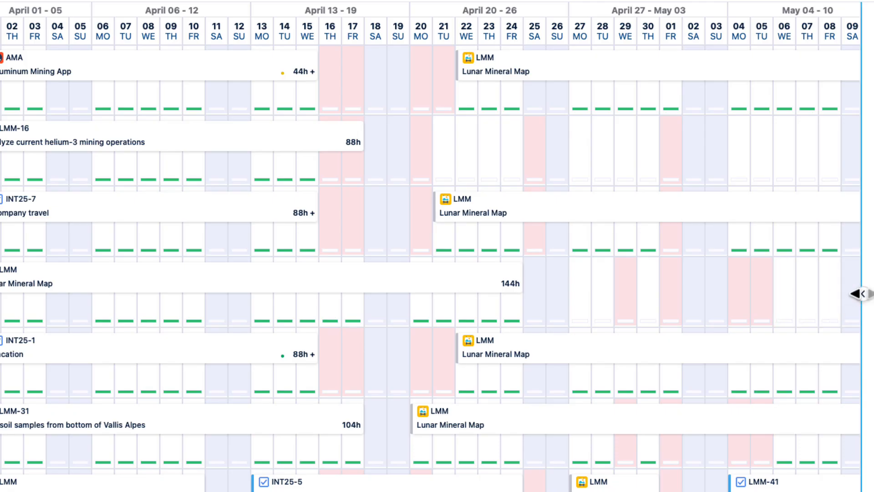
# - Open the issue picker beside the timeline and add the Lunar Mineral Map Jira project as a custom issue list
pyautogui.click(862, 294)
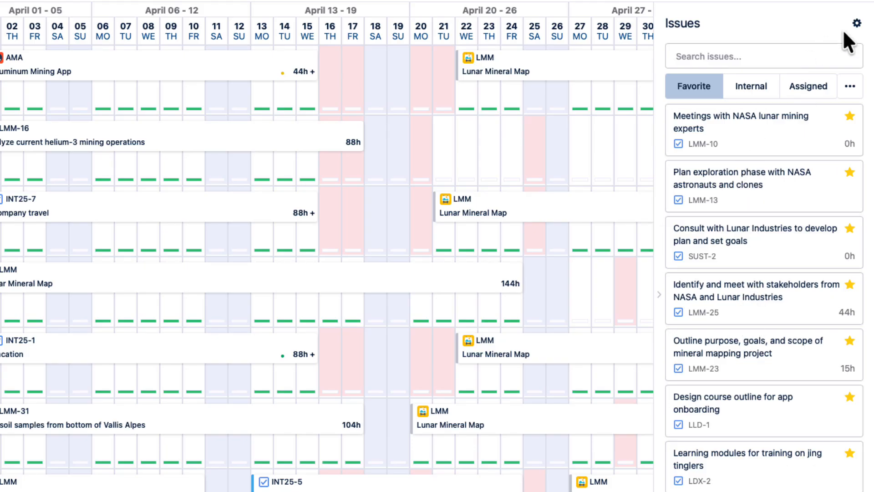
pyautogui.click(857, 25)
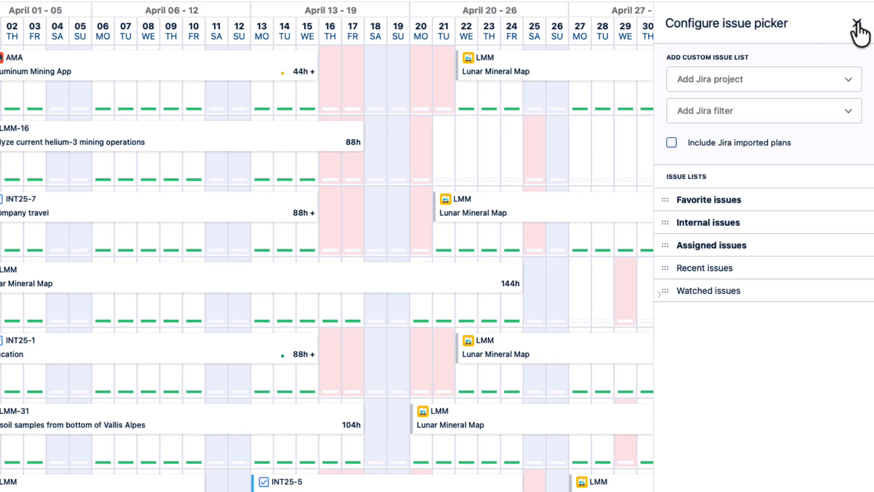
pyautogui.click(848, 79)
pyautogui.scroll(-2, 751, 214)
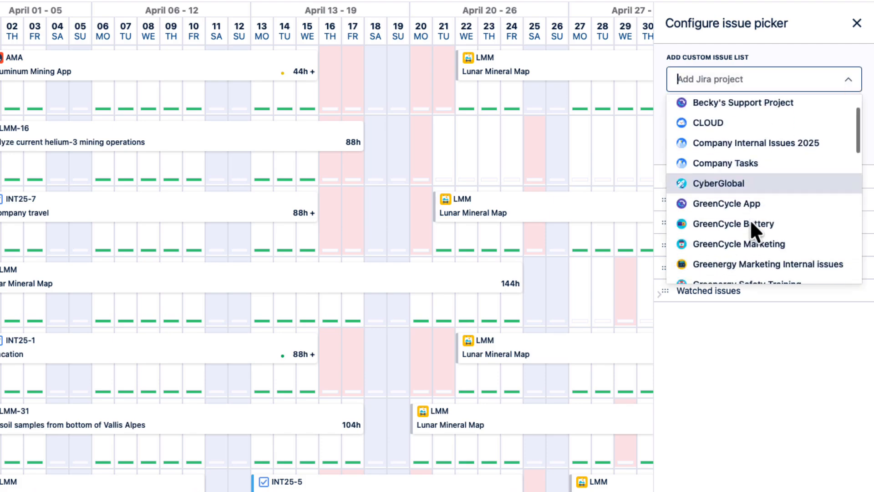
pyautogui.scroll(-8, 750, 220)
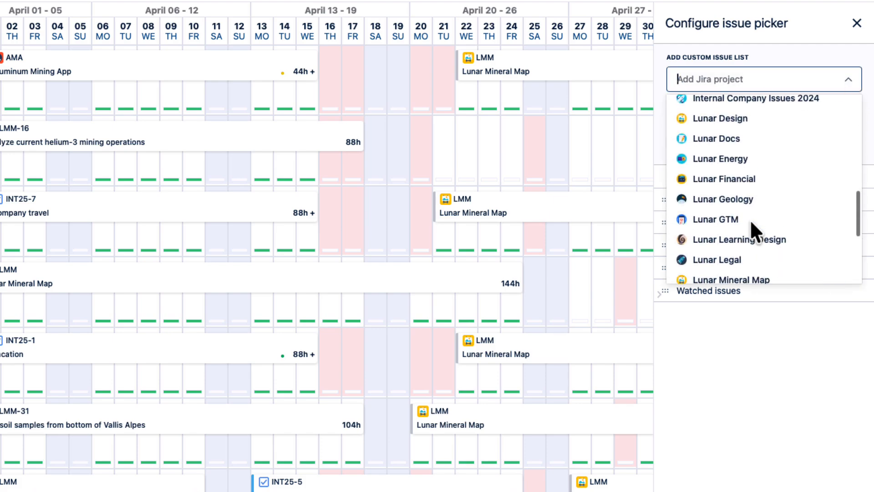
pyautogui.scroll(-4, 750, 220)
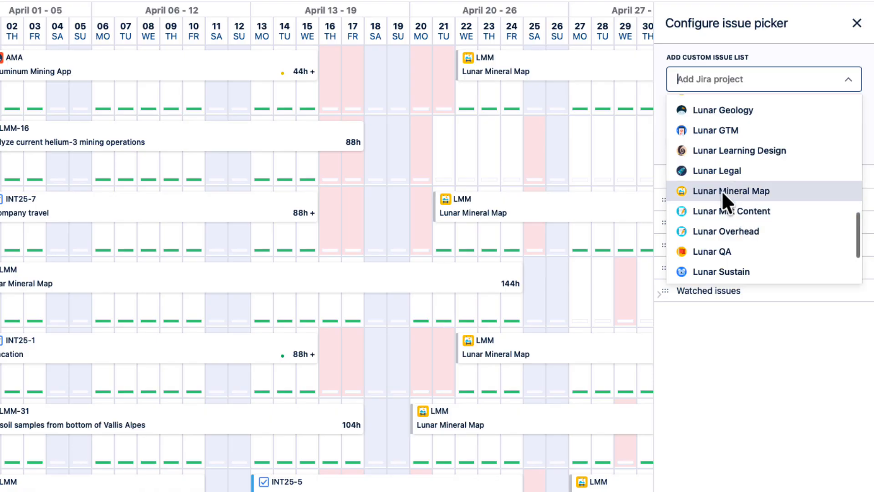
pyautogui.click(722, 190)
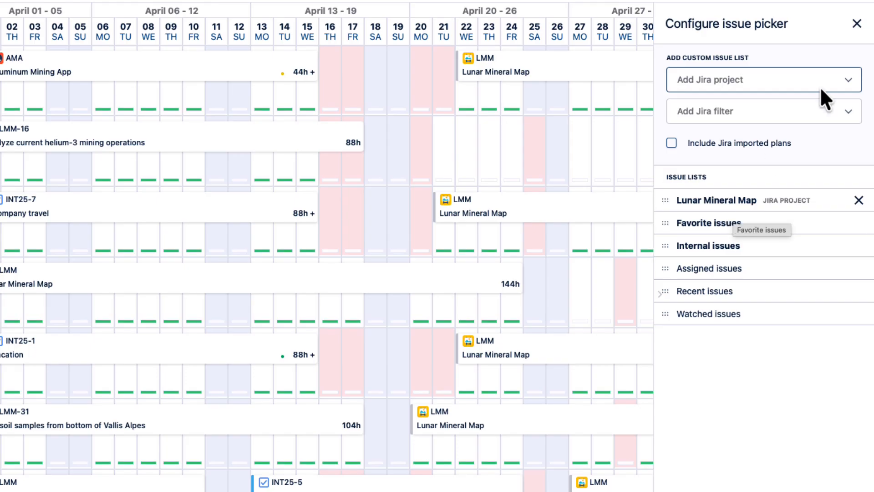
pyautogui.click(857, 23)
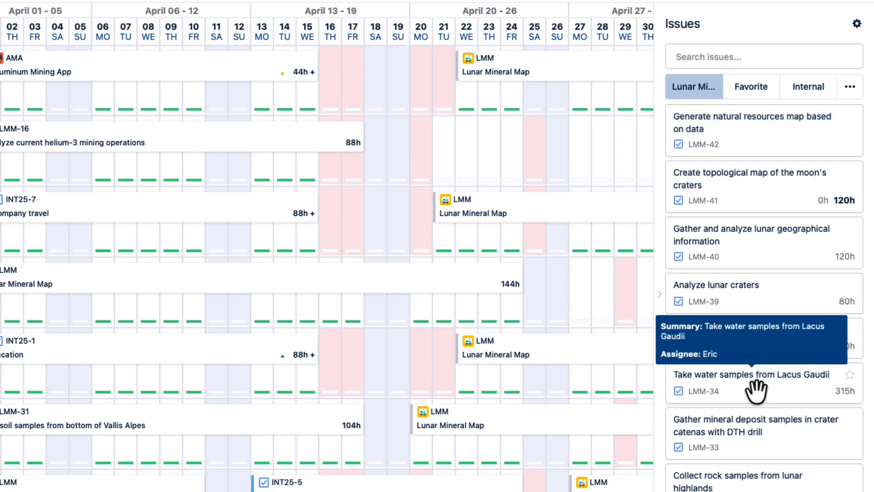
# - Schedule LMM-30: Do exploratory drilling in the lunar highlands for aluminum deposits on April 27 for the DTH drill mining engineer
pyautogui.scroll(-3, 756, 426)
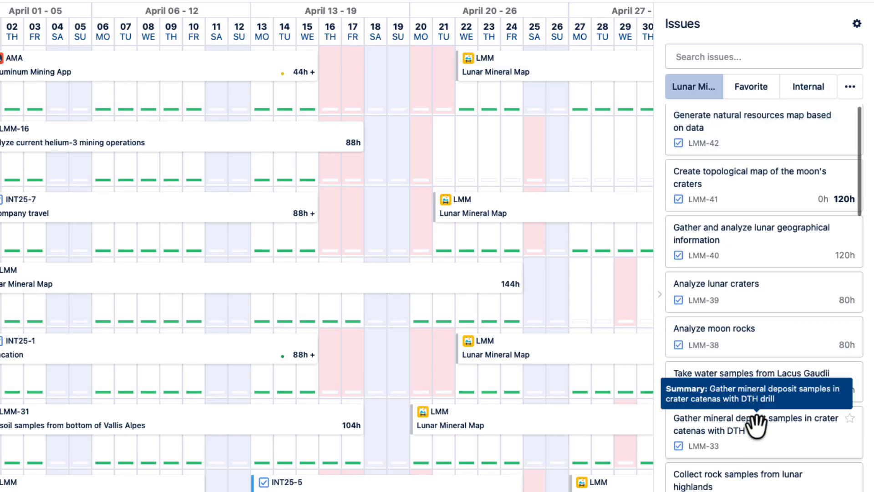
pyautogui.scroll(-5, 757, 426)
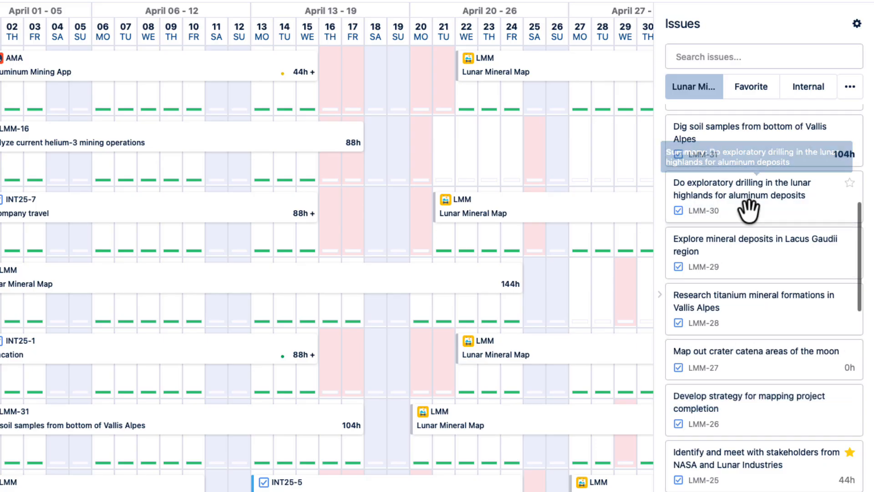
pyautogui.moveTo(748, 210); pyautogui.dragTo(575, 296)
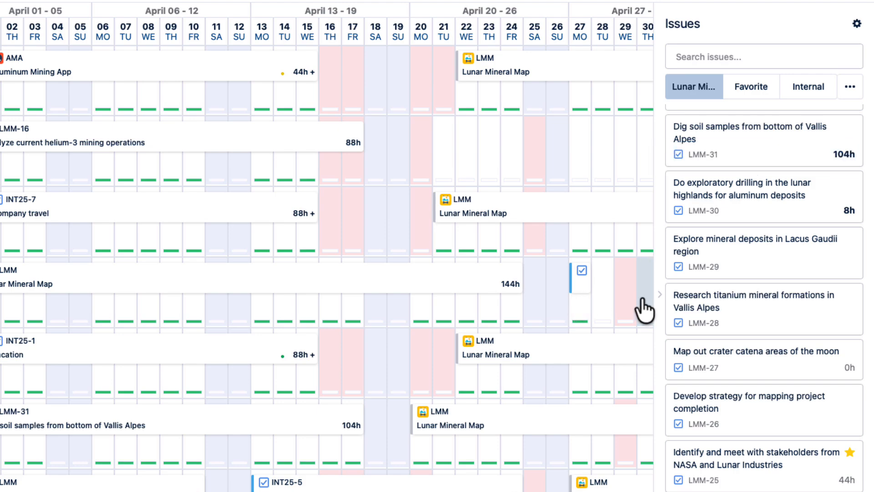
# - Hide the issue picker and extend the DTH drill mining engineer's LMM-30 plan from April 27 through May 8
pyautogui.click(663, 296)
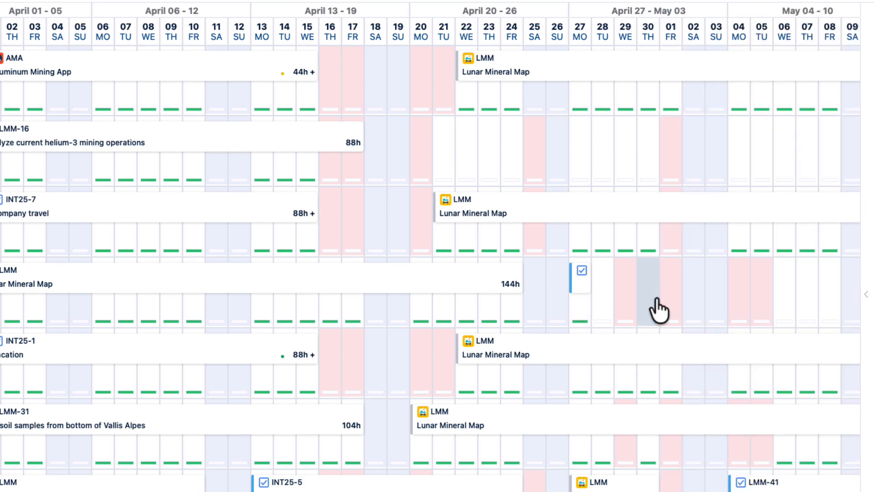
pyautogui.hscroll(3, 666, 313)
pyautogui.hscroll(7, 671, 318)
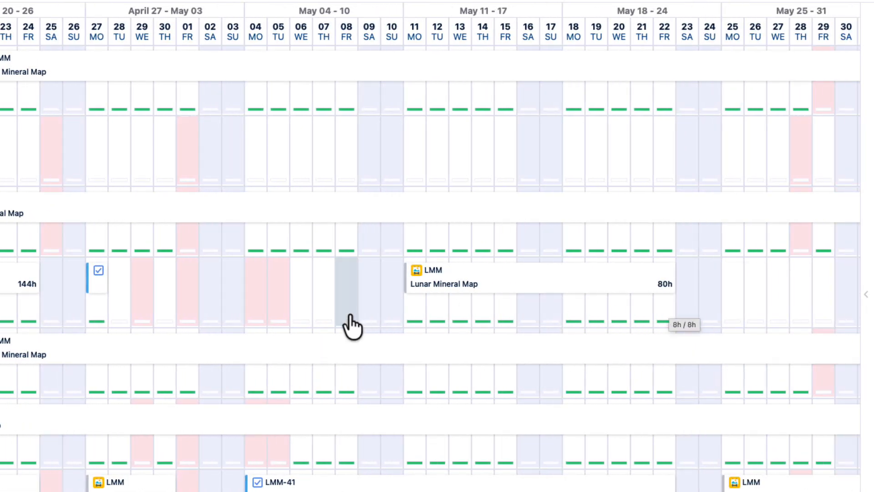
pyautogui.moveTo(101, 299)
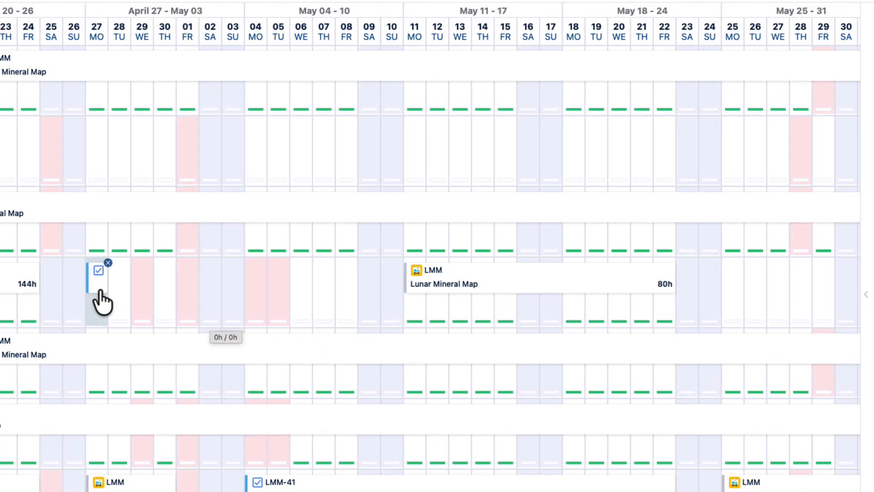
pyautogui.moveTo(109, 282); pyautogui.dragTo(362, 282)
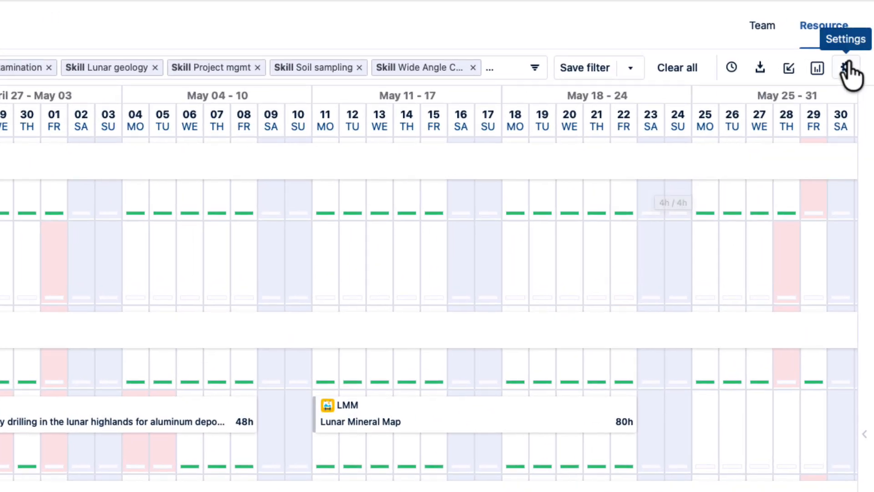
# - Expand the project manager's row and examine the daily calendar events and planned hours across April and early May
pyautogui.click(848, 70)
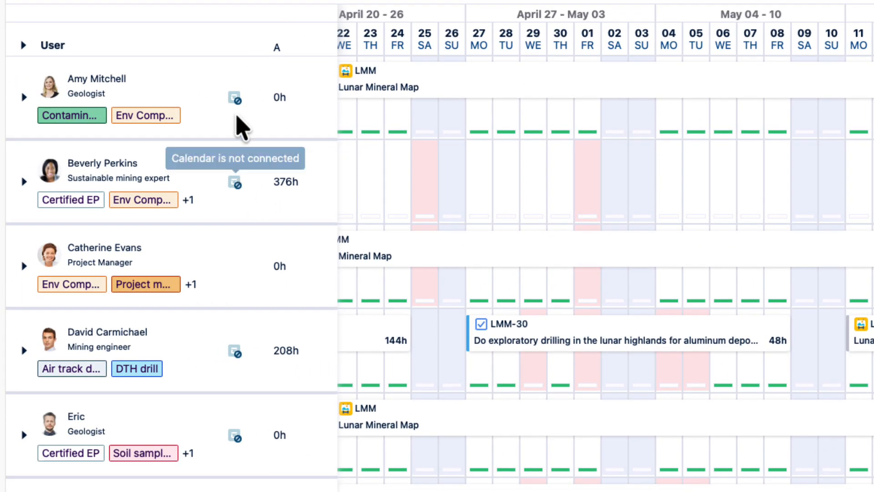
pyautogui.moveTo(235, 100)
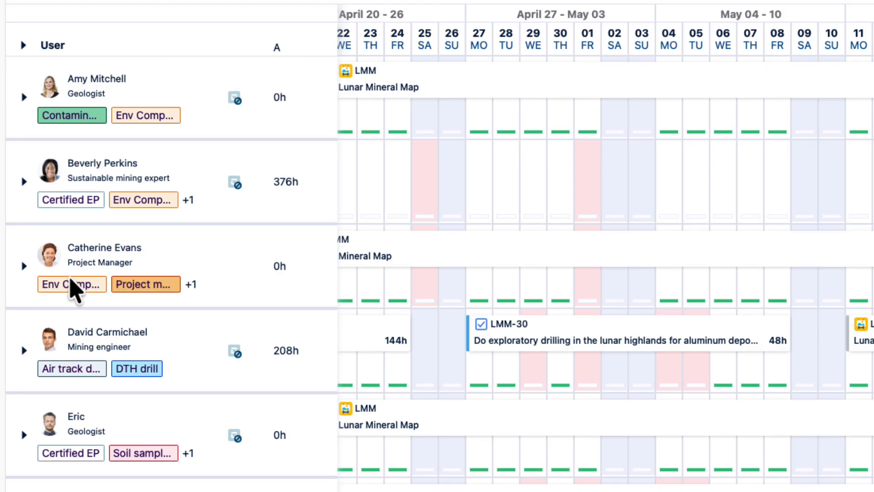
pyautogui.click(24, 266)
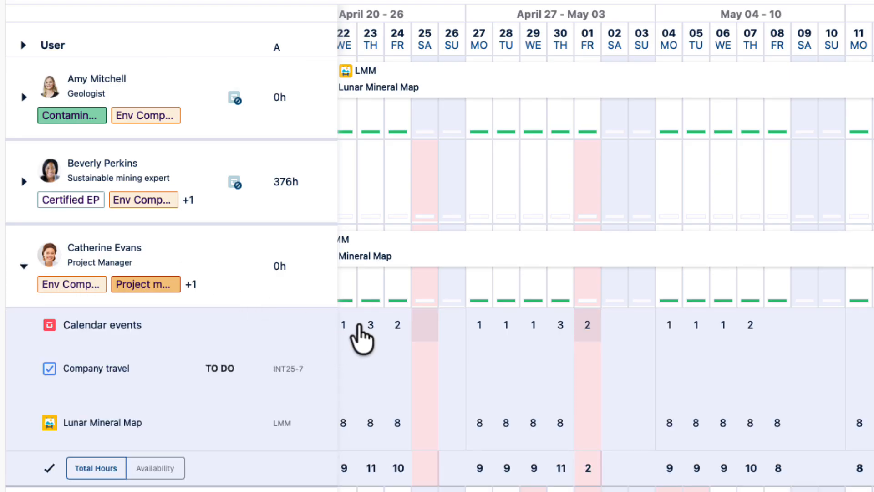
pyautogui.hscroll(-10, 383, 357)
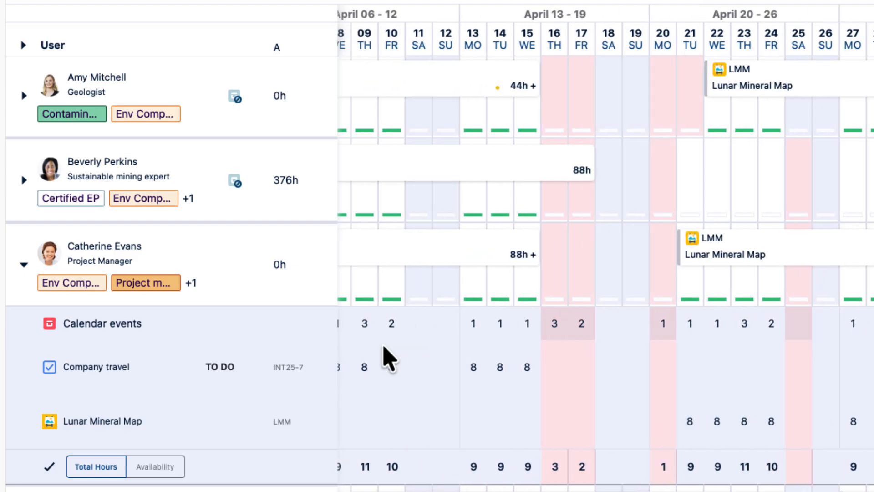
pyautogui.hscroll(-3, 384, 347)
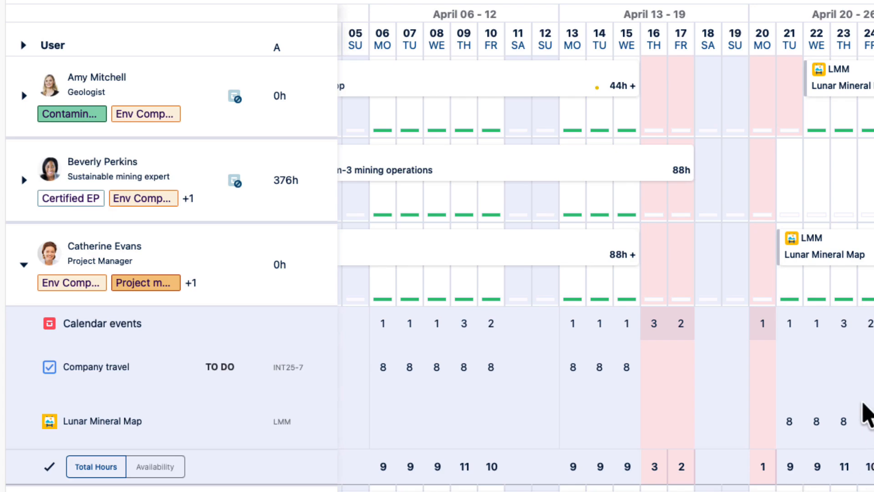
pyautogui.hscroll(5, 868, 409)
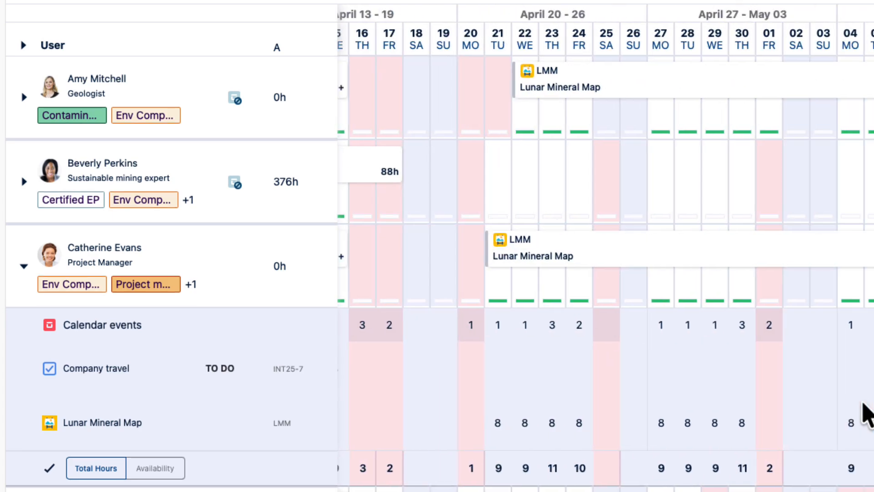
pyautogui.hscroll(2, 868, 412)
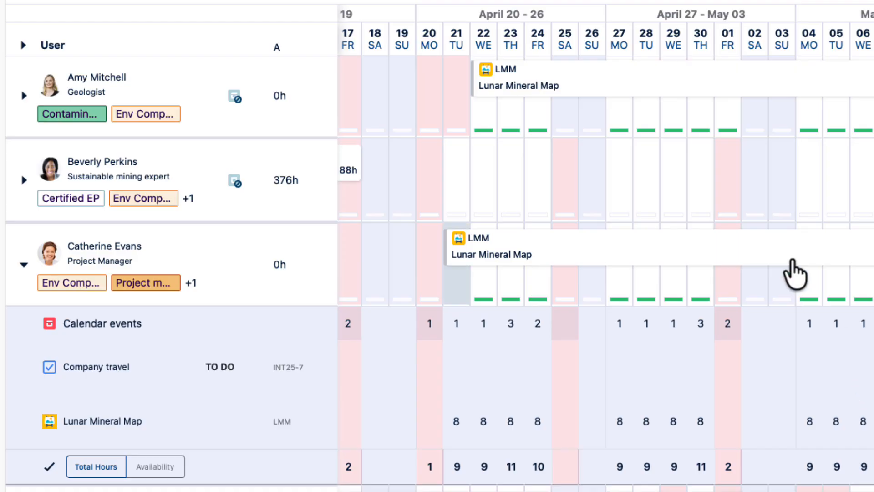
# - Split the project manager's Lunar Mineral Map plan after May 1 and move the second part's start to May 4
pyautogui.moveTo(780, 263)
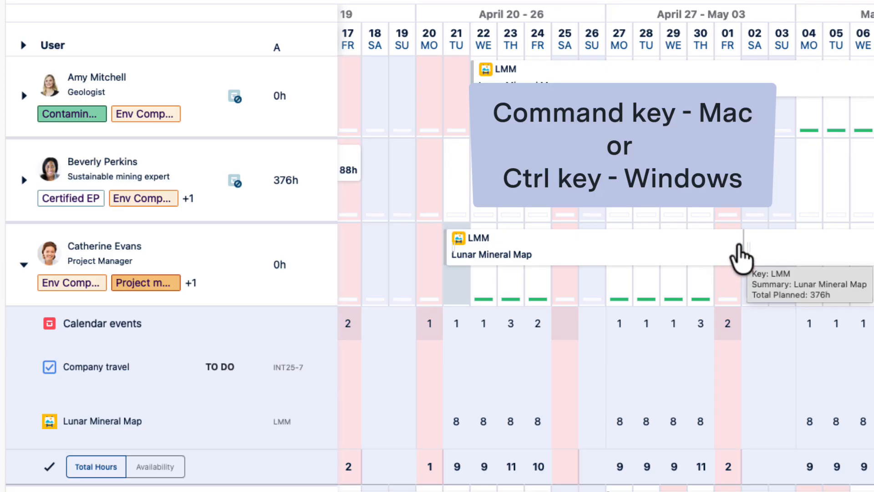
pyautogui.keyDown('super'); pyautogui.click(739, 246); pyautogui.keyUp('super')
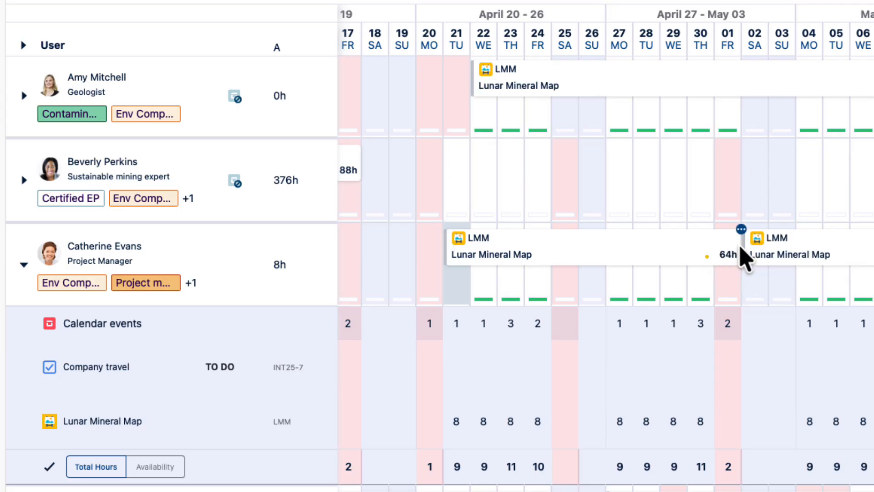
pyautogui.moveTo(745, 246); pyautogui.dragTo(789, 250)
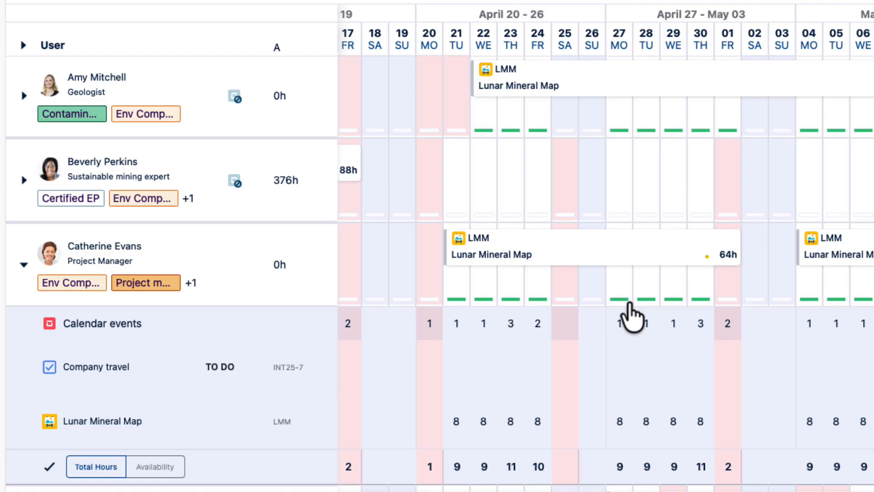
# - Change the plan item of the project manager's April 21 to May 1 plan to LMM-10: Meetings with NASA lunar mining experts
pyautogui.click(650, 260)
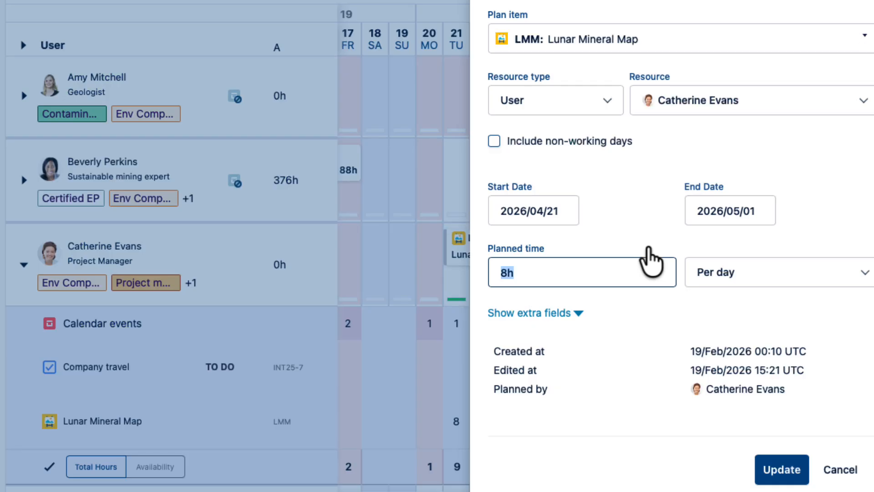
pyautogui.click(828, 31)
pyautogui.click(520, 85)
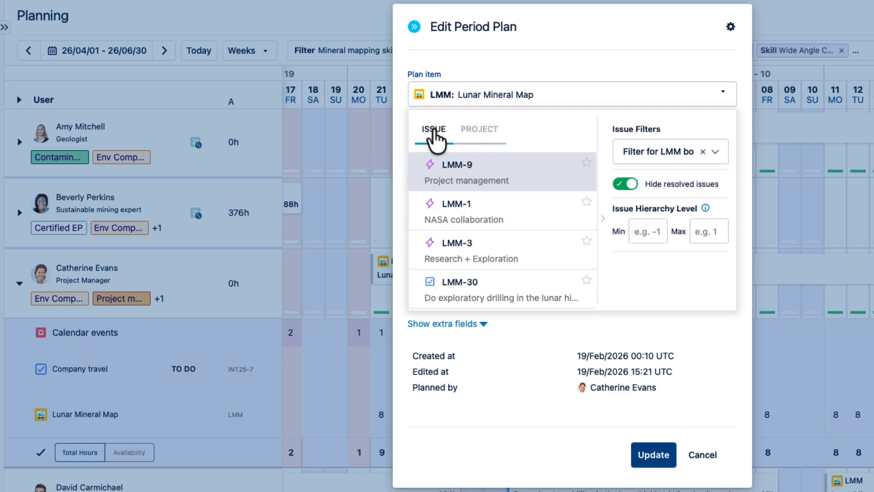
pyautogui.scroll(-6, 466, 282)
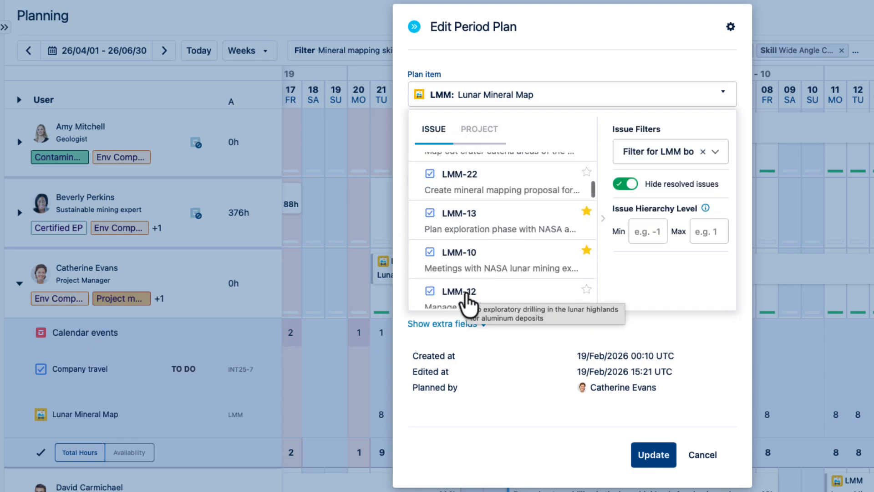
pyautogui.scroll(-2, 466, 303)
pyautogui.click(499, 234)
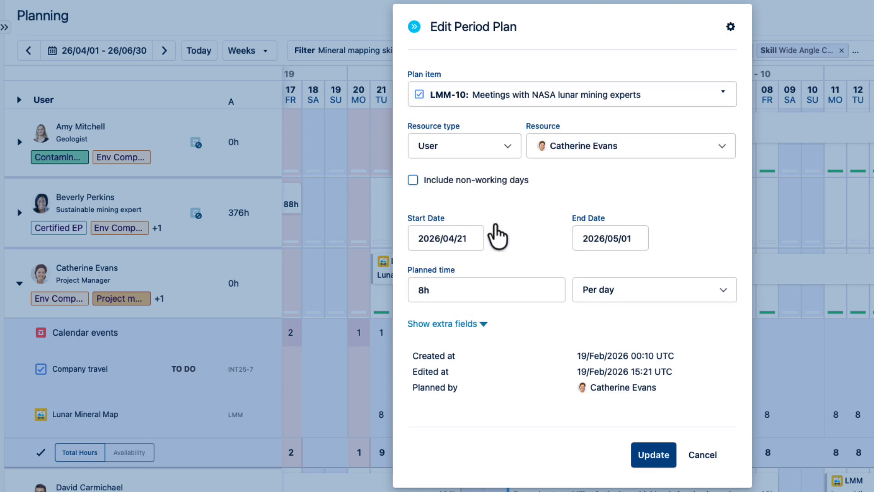
# - Set the LMM-10 planned time to 5h per day, save it, and switch the project manager's hours summary to availability
pyautogui.click(433, 291)
pyautogui.write('5h')
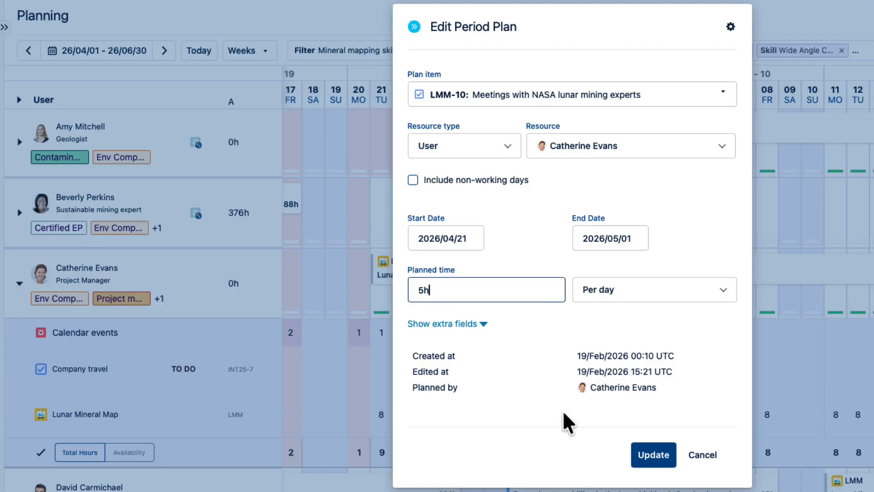
pyautogui.click(654, 455)
pyautogui.scroll(-1, 435, 448)
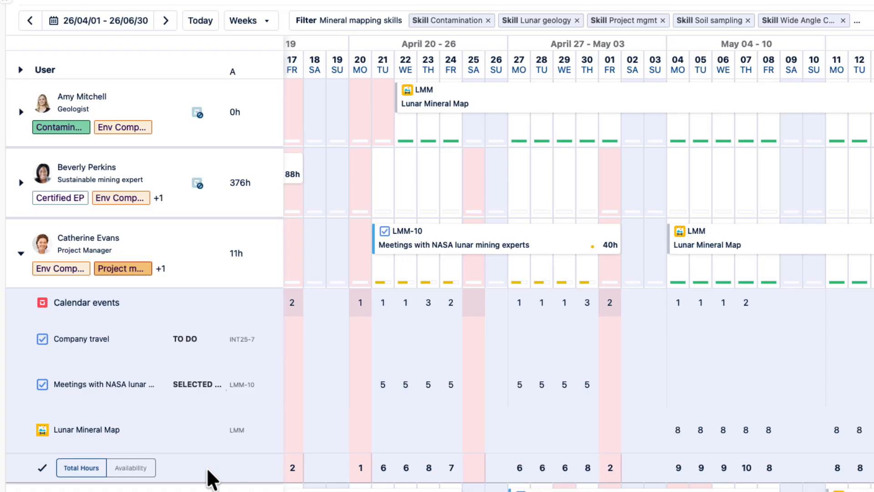
pyautogui.click(130, 467)
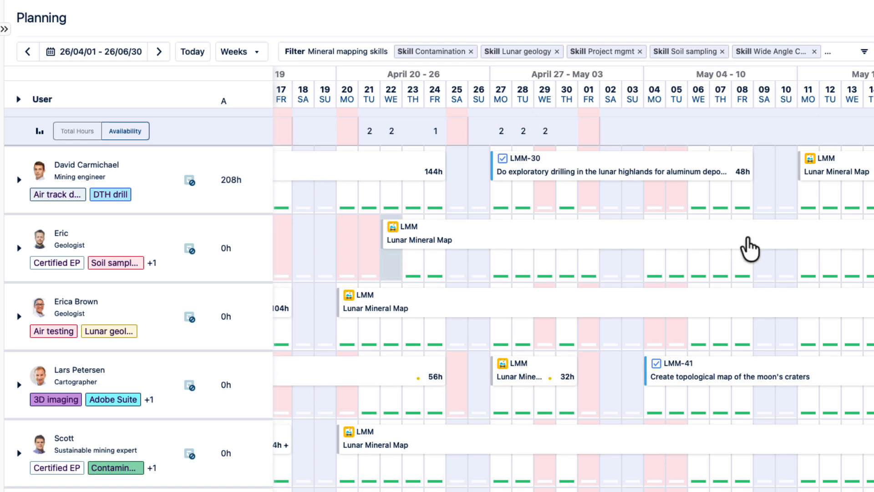
# - Split the soil sampling geologist's Lunar Mineral Map plan after May 8 and start the second part on May 11
pyautogui.click(752, 236)
pyautogui.moveTo(756, 235); pyautogui.dragTo(804, 235)
# - Change the geologist's April 22 to May 8 plan item to LMM-28: Research titanium mineral formations in Vallis Alpes, and save it
pyautogui.click(552, 248)
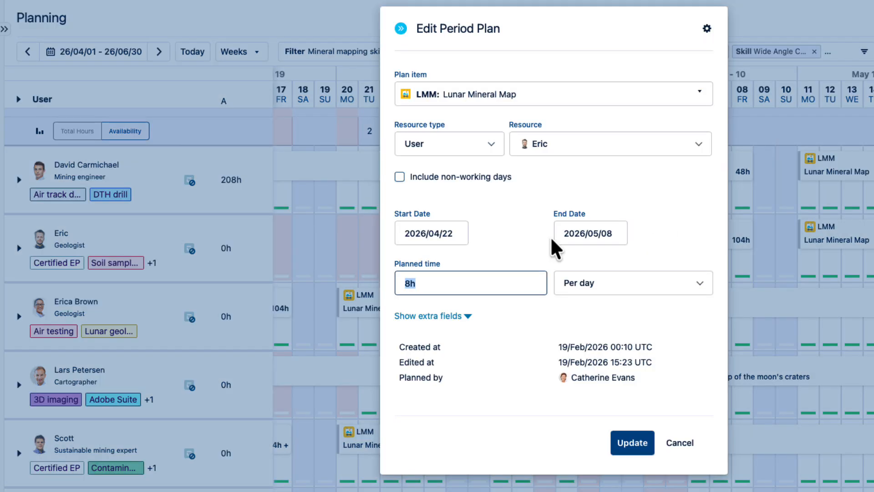
pyautogui.click(597, 94)
pyautogui.click(421, 134)
pyautogui.scroll(-2, 451, 282)
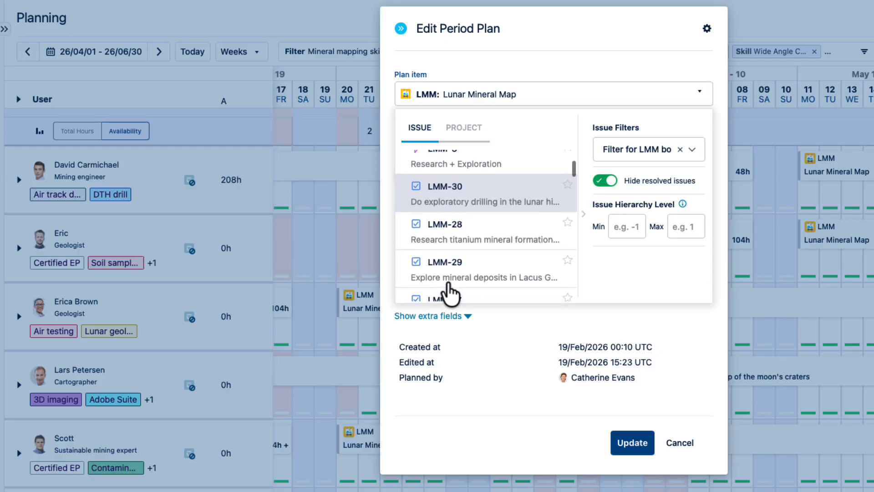
pyautogui.click(463, 230)
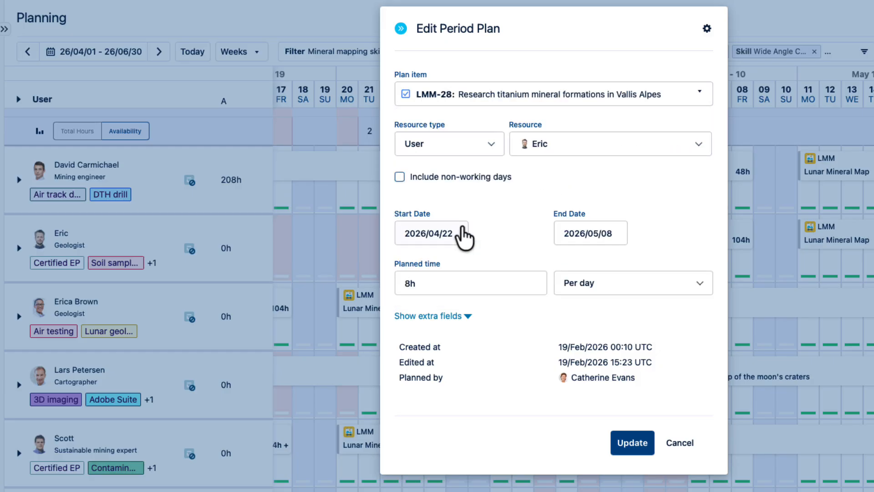
pyautogui.click(630, 446)
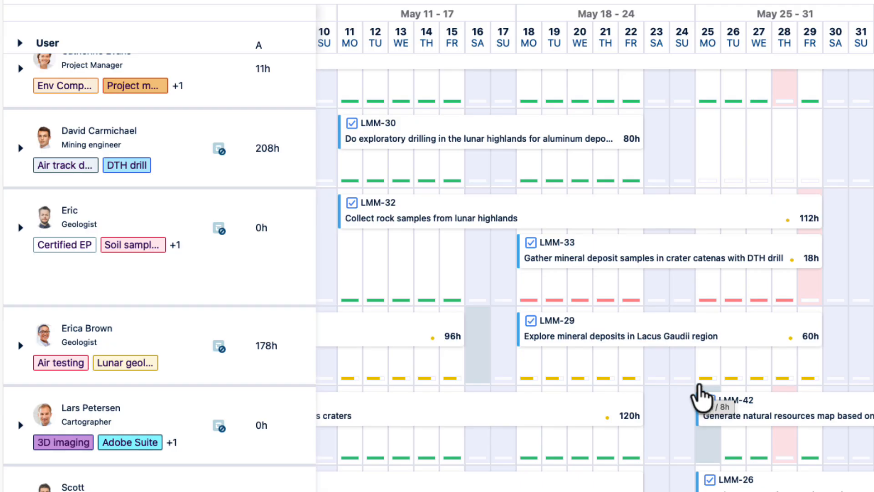
# - Reassign LMM-33: Gather mineral deposit samples in crater catenas from the soil sampling geologist to the air testing geologist, keeping its dates
pyautogui.moveTo(669, 259)
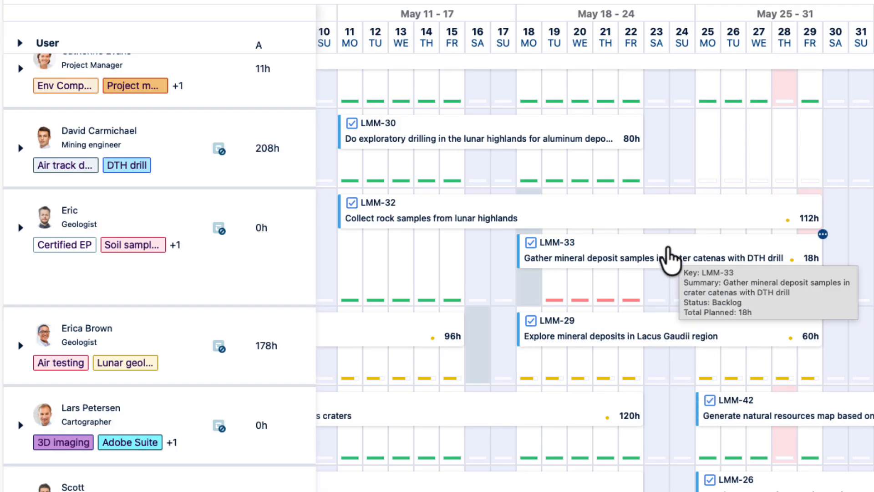
pyautogui.moveTo(669, 258); pyautogui.dragTo(673, 362)
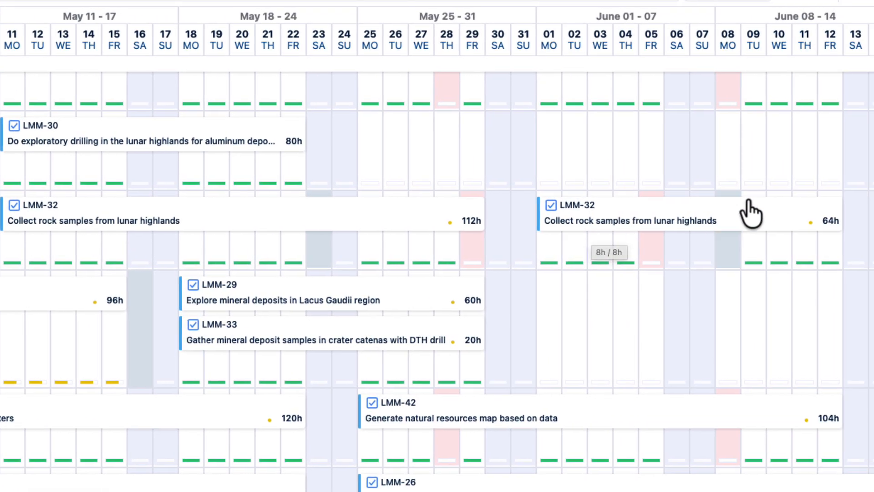
# - Copy the soil sampling geologist's June 1 to 12 LMM-32 plan to the air testing geologist on the same dates
pyautogui.moveTo(747, 221); pyautogui.dragTo(751, 321)
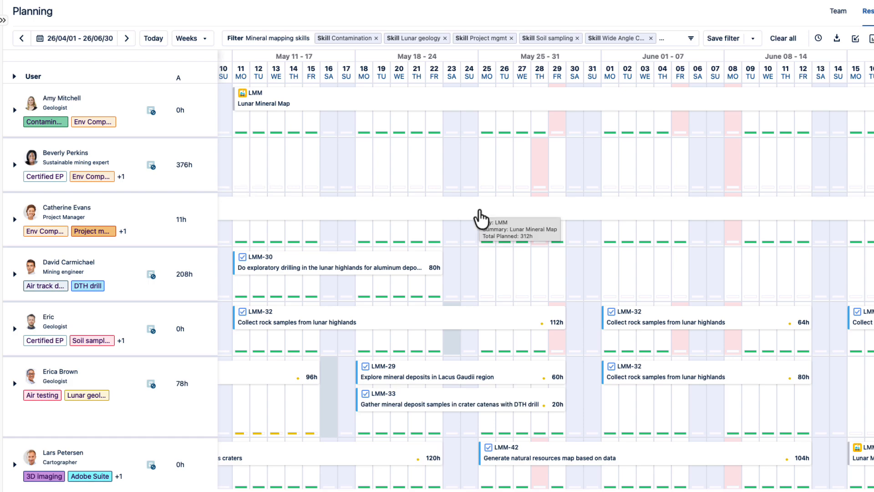
pyautogui.scroll(-2, 672, 412)
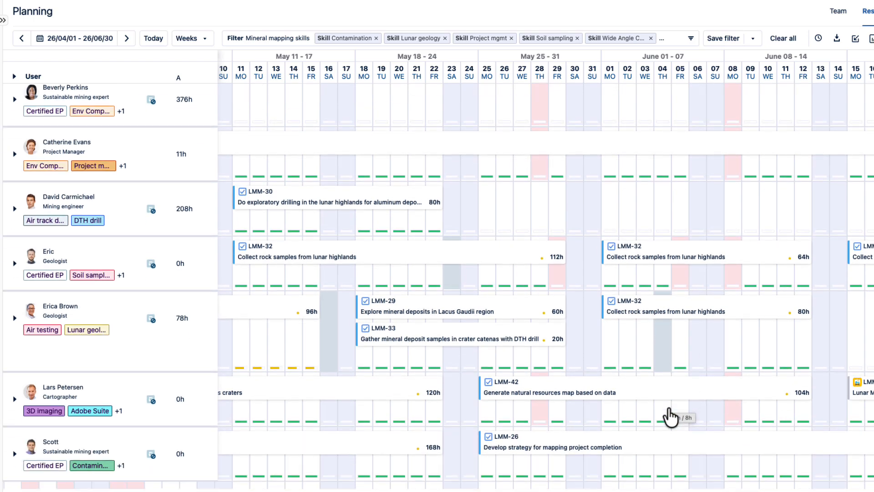